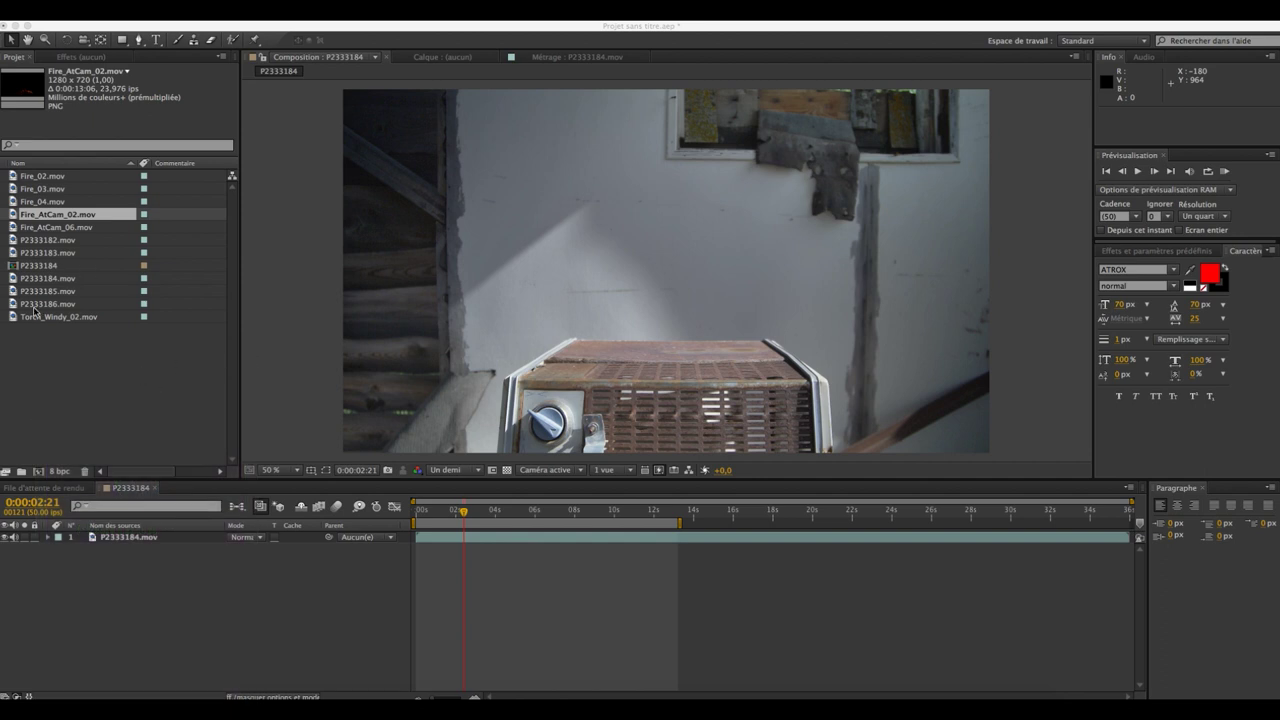
Step: Preview the P2333182 room shot, scrubbing through it to about 20 s
double_click(14, 243)
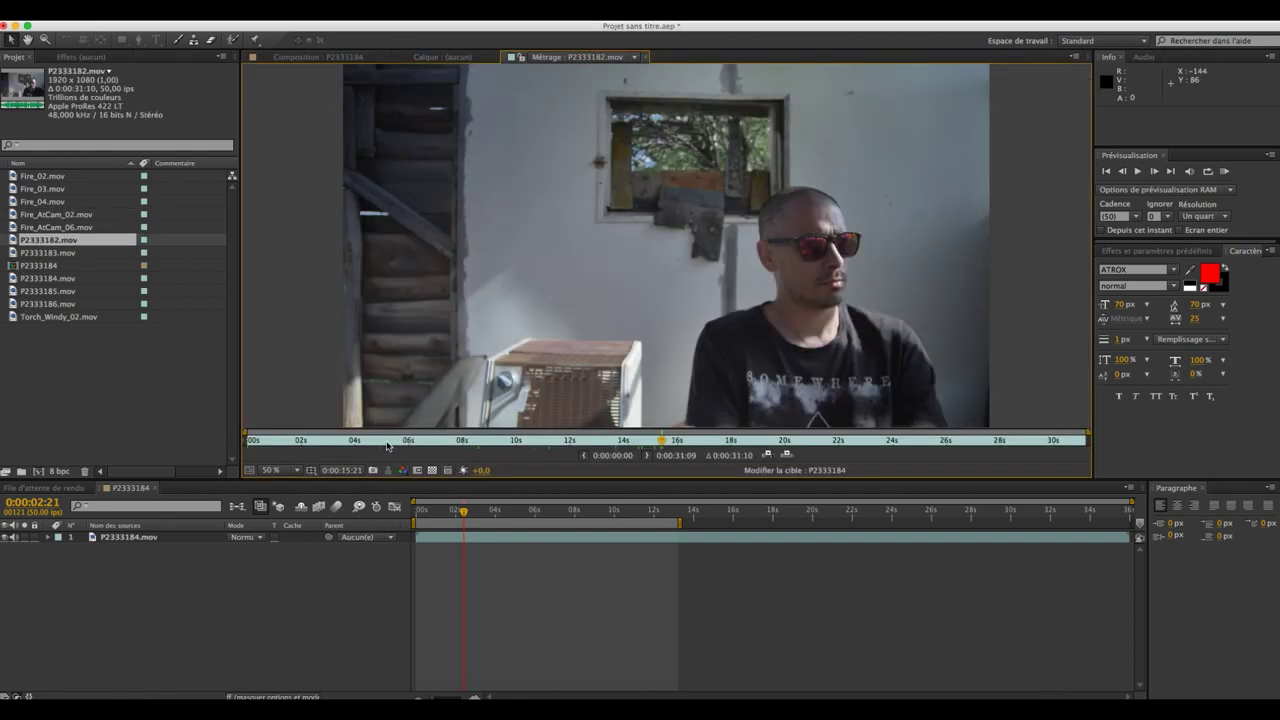
left_click(417, 441)
left_click_drag(479, 443, 773, 443)
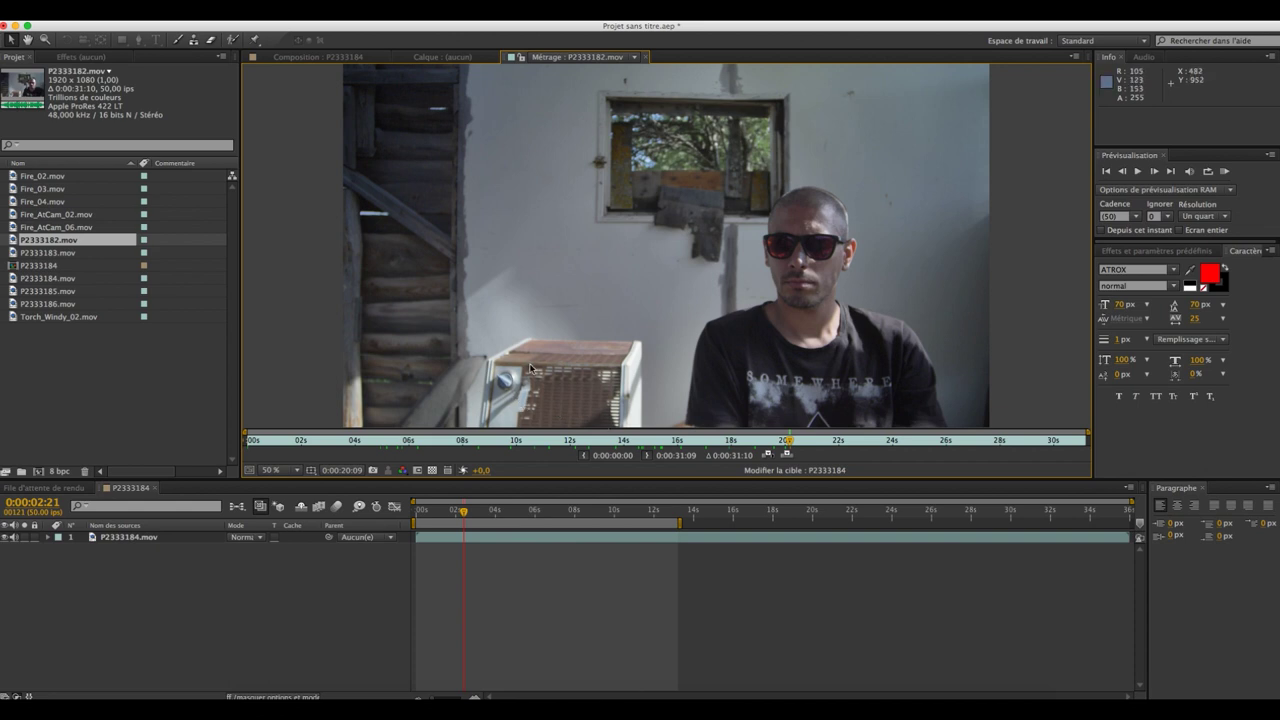
Step: Preview the P2333183 room shot, playing it from about 10 s and jumping to 30 s
double_click(90, 252)
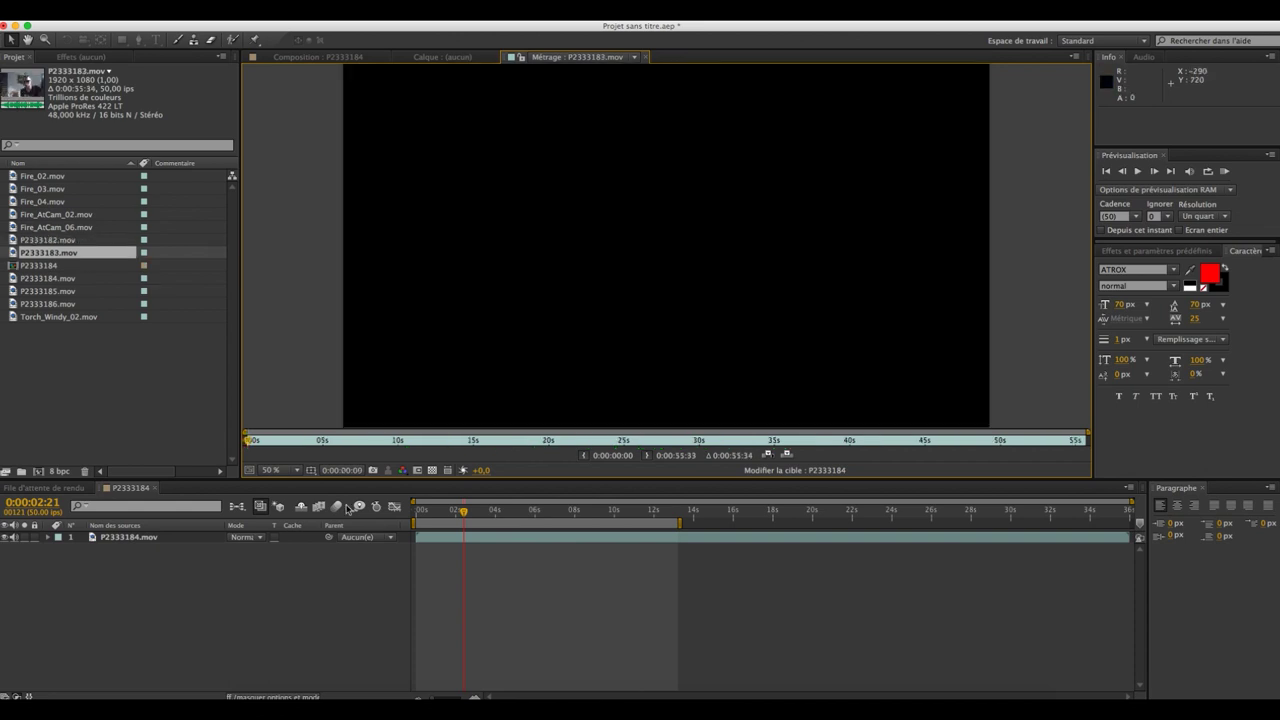
left_click_drag(336, 446, 408, 446)
key("space")
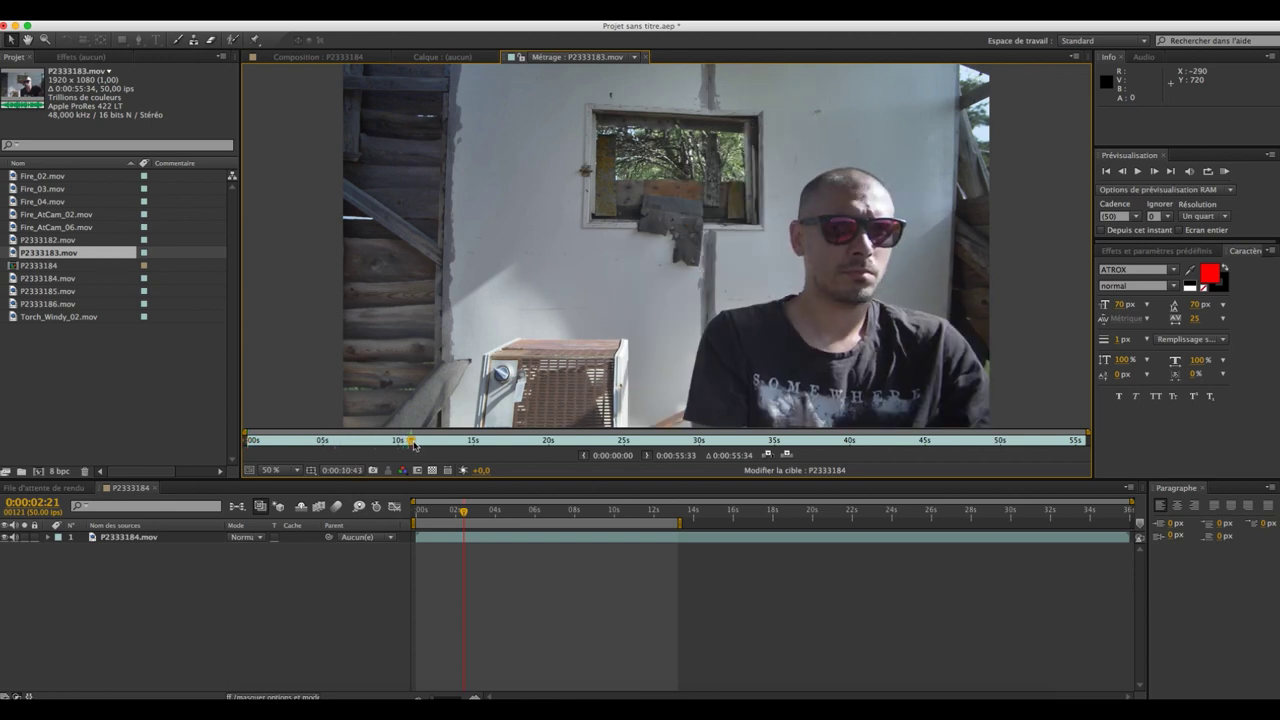
left_click(665, 440)
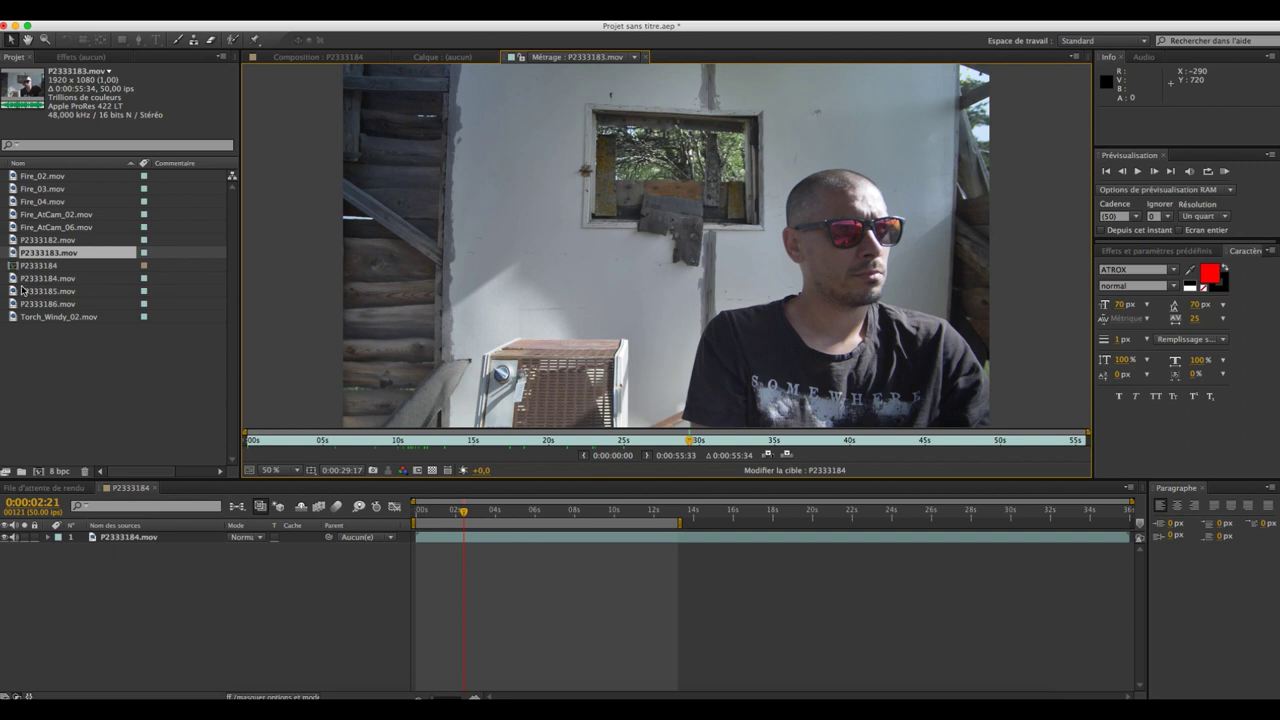
Step: Compare the P2333184 heater close-up with P2333182 and P2333185, ending on P2333184
double_click(22, 278)
left_click_drag(329, 445, 359, 439)
double_click(13, 241)
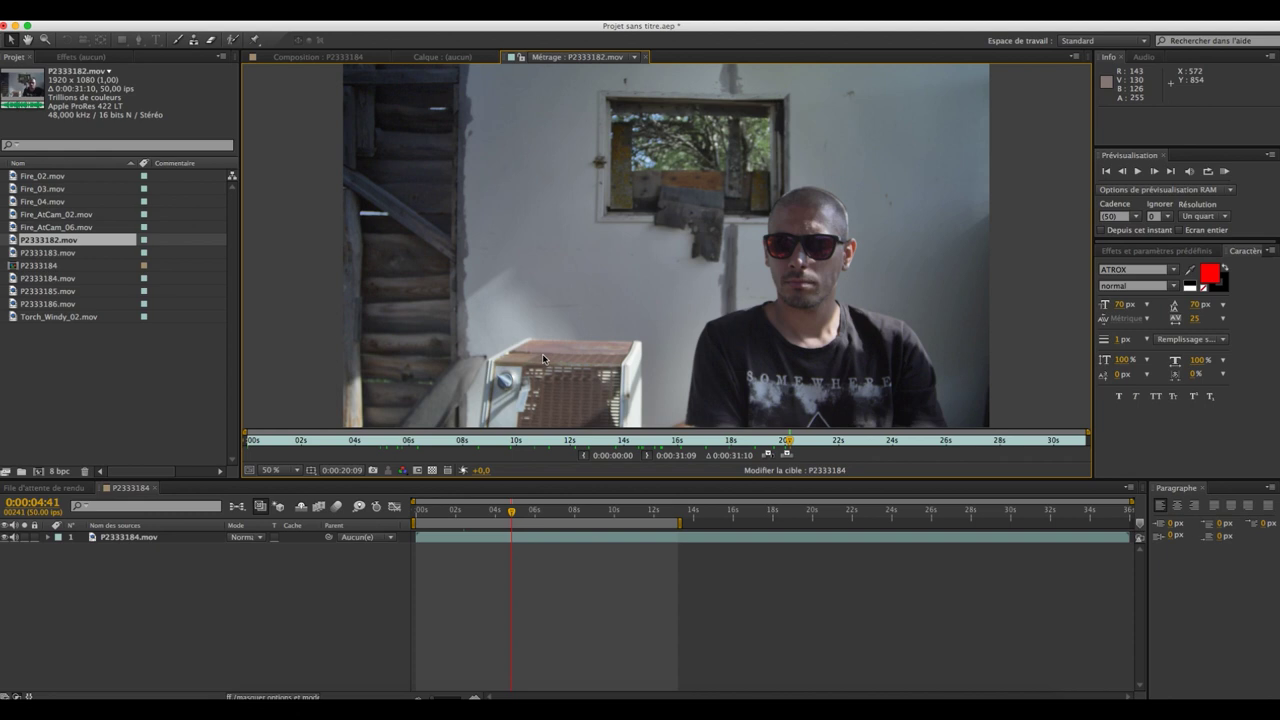
double_click(13, 279)
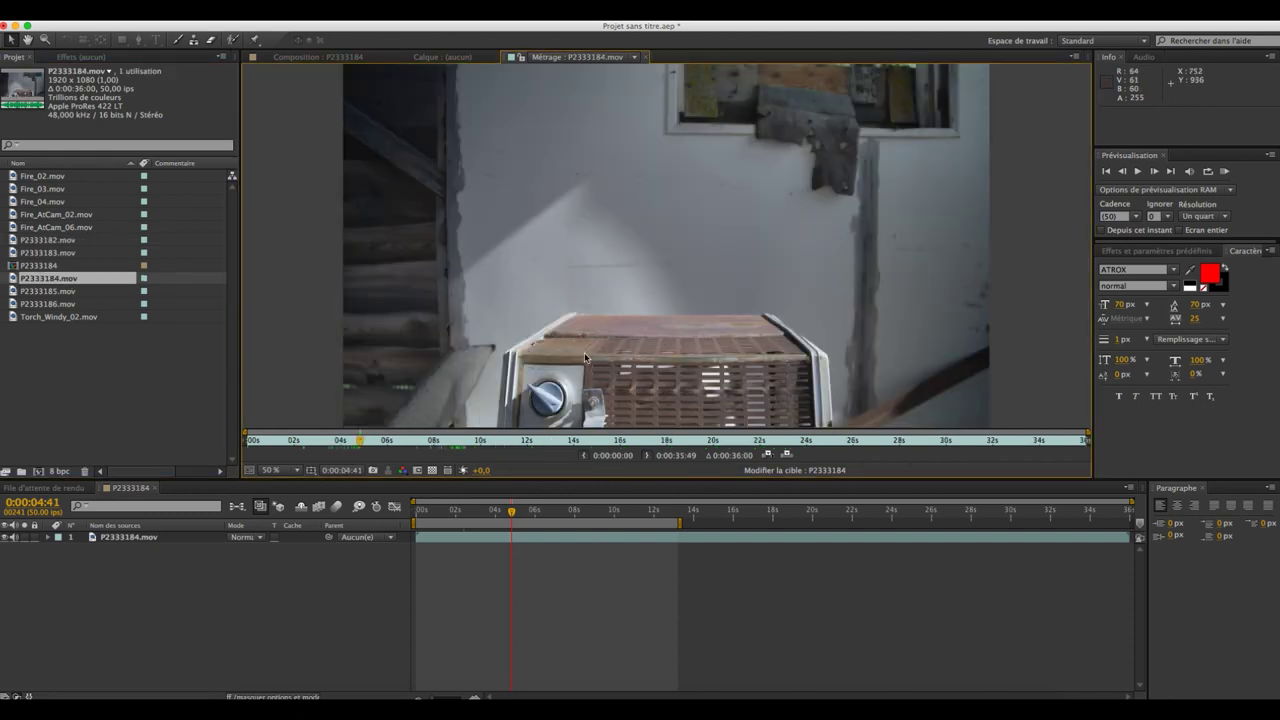
double_click(13, 291)
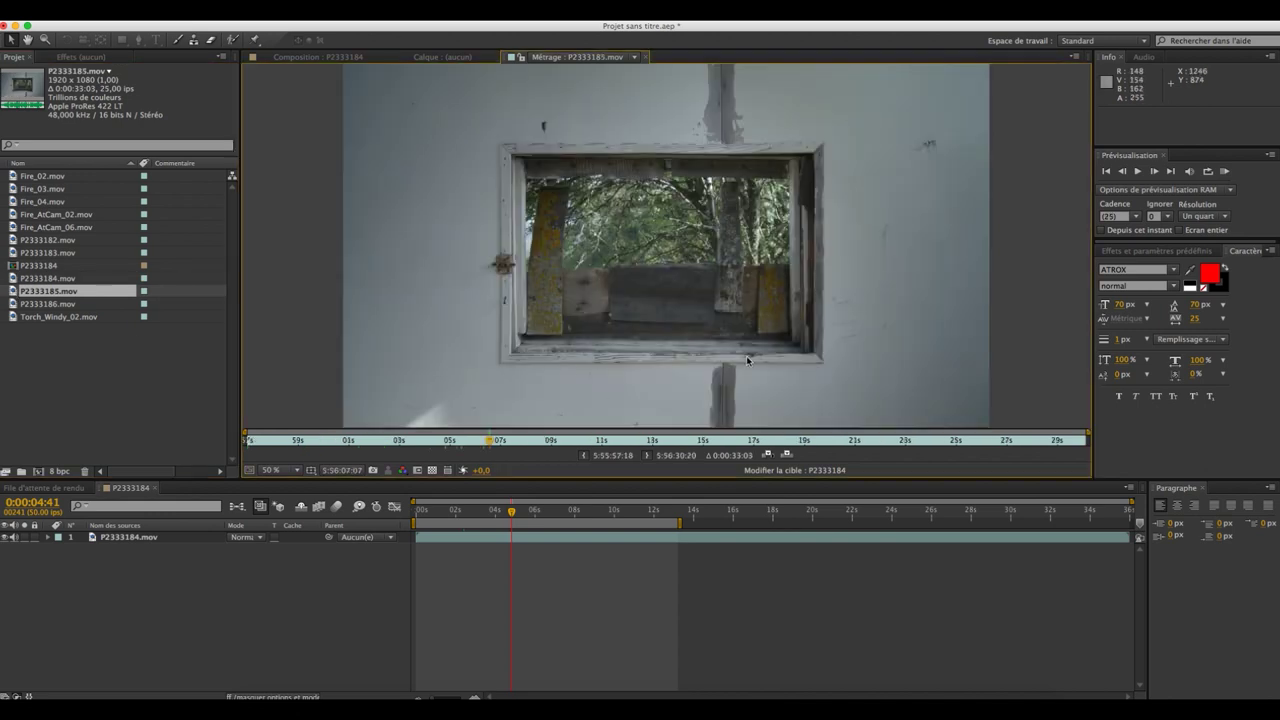
left_click(499, 441)
double_click(16, 279)
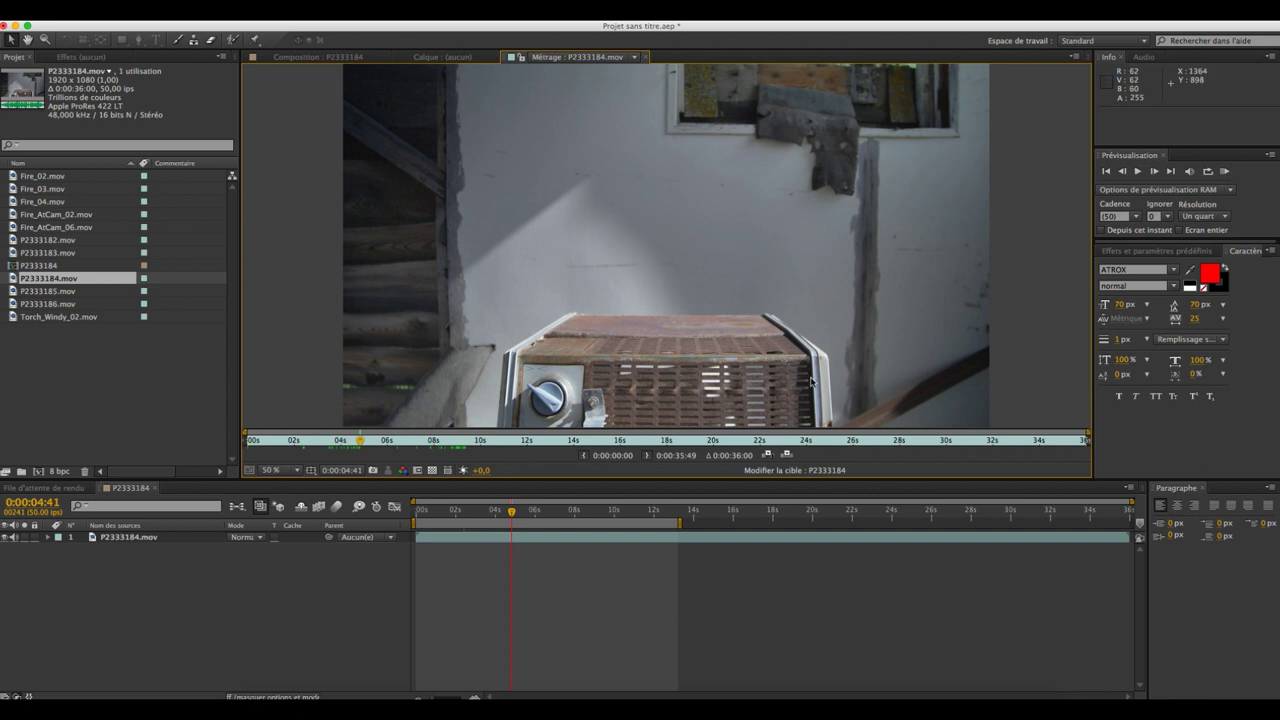
Step: Scrub through the Fire_AtCam_02 flame clip, then bring back the P2333184 heater close-up
double_click(12, 215)
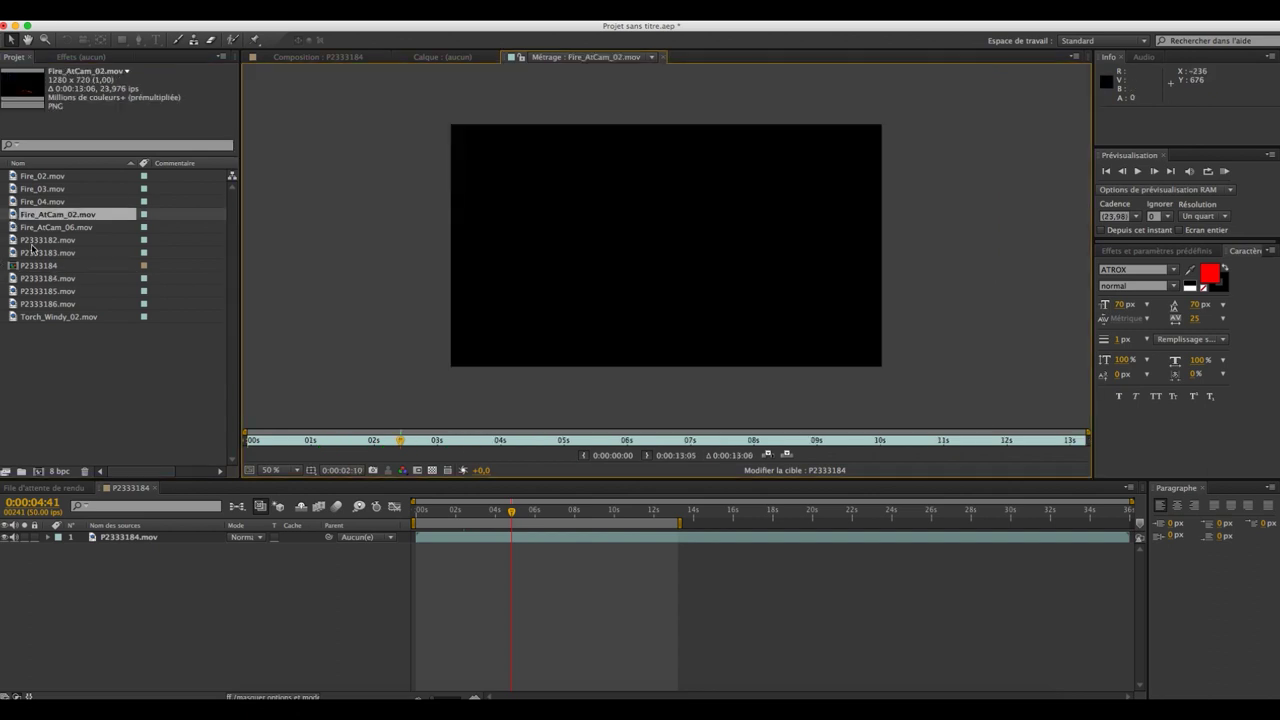
mouse_move(403, 442)
left_mouse_down()
mouse_move(528, 443)
mouse_move(323, 444)
mouse_move(375, 441)
left_mouse_up()
left_click_drag(252, 440, 449, 441)
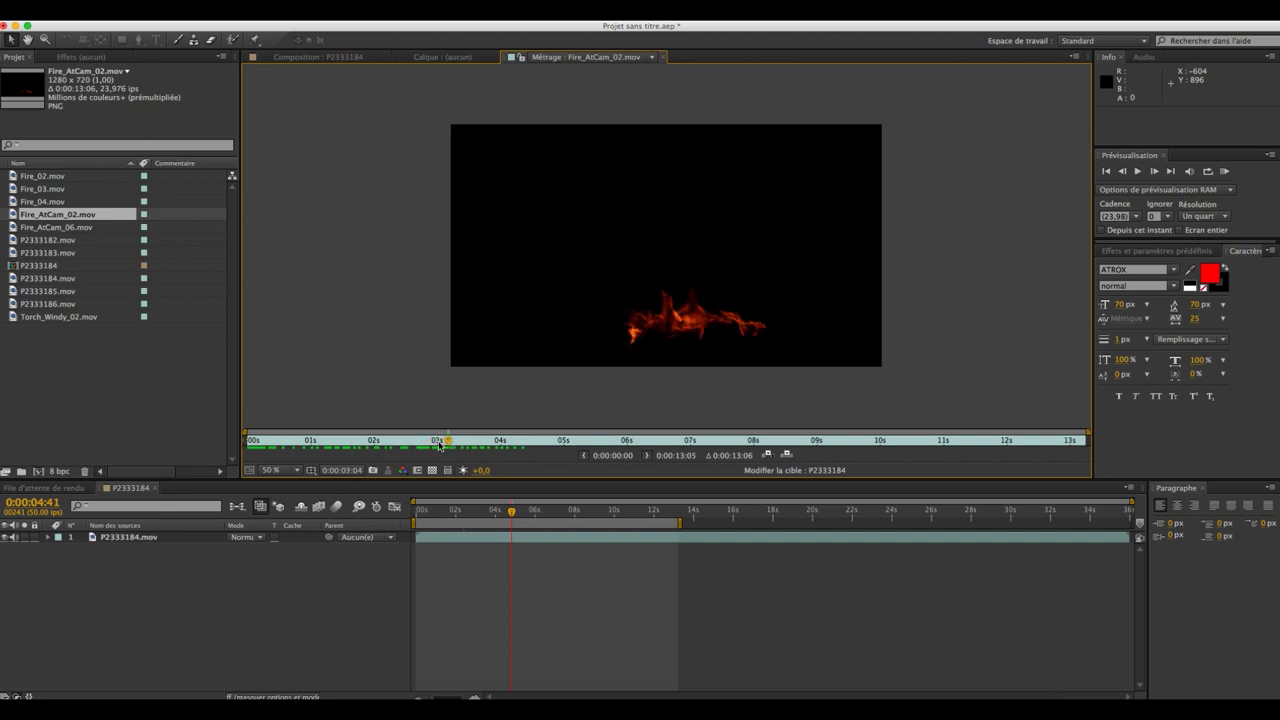
double_click(18, 278)
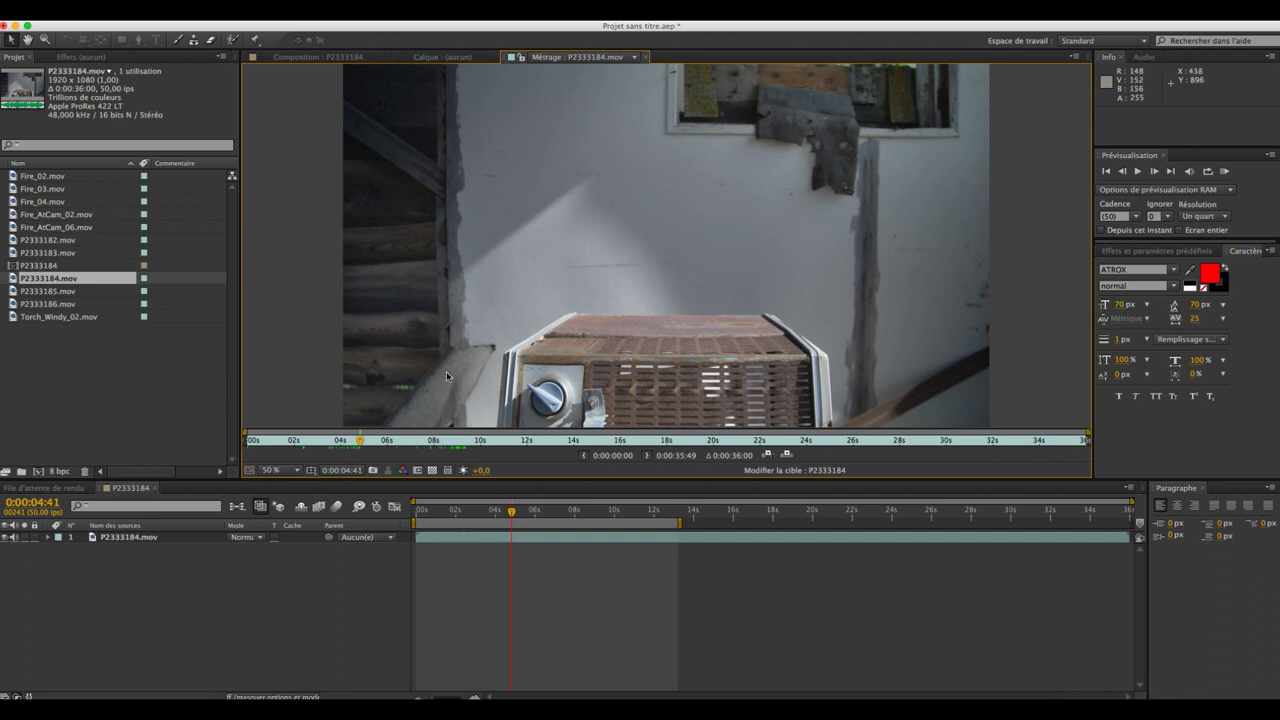
Step: In the heater composition at full-resolution preview, add Fire_AtCam_02 as a layer above P2333184
left_click(122, 540)
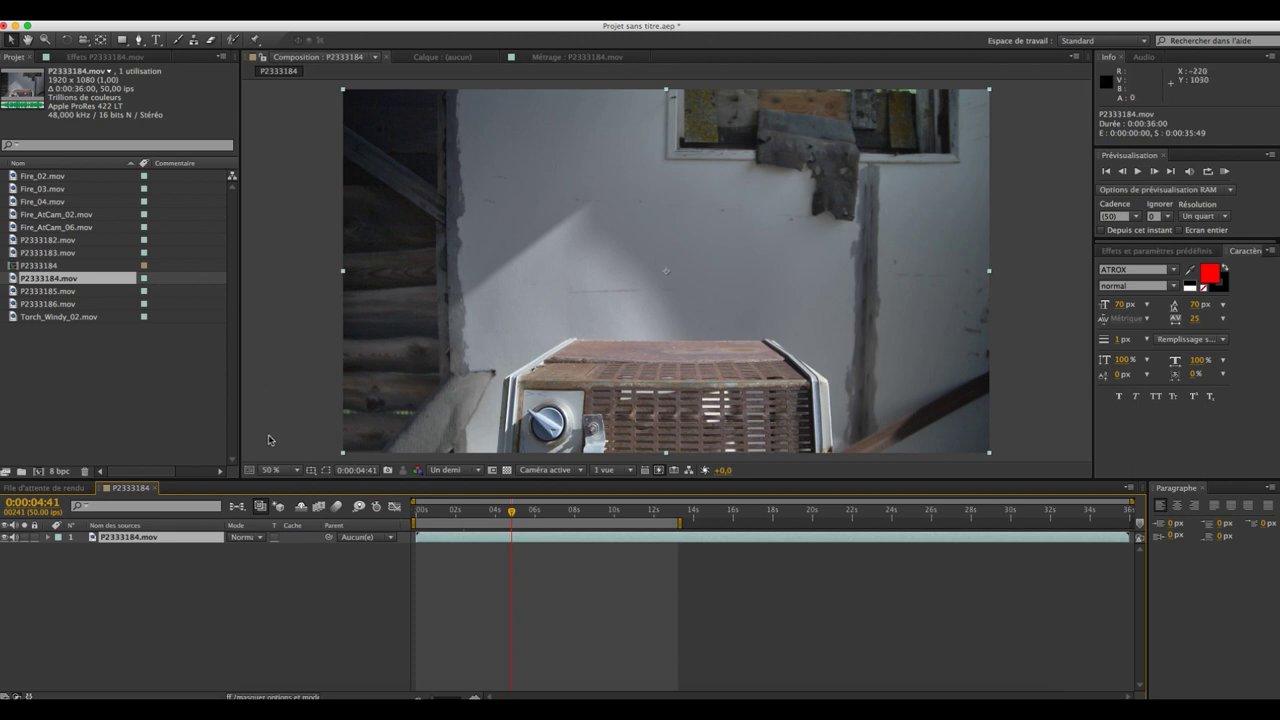
left_click(477, 476)
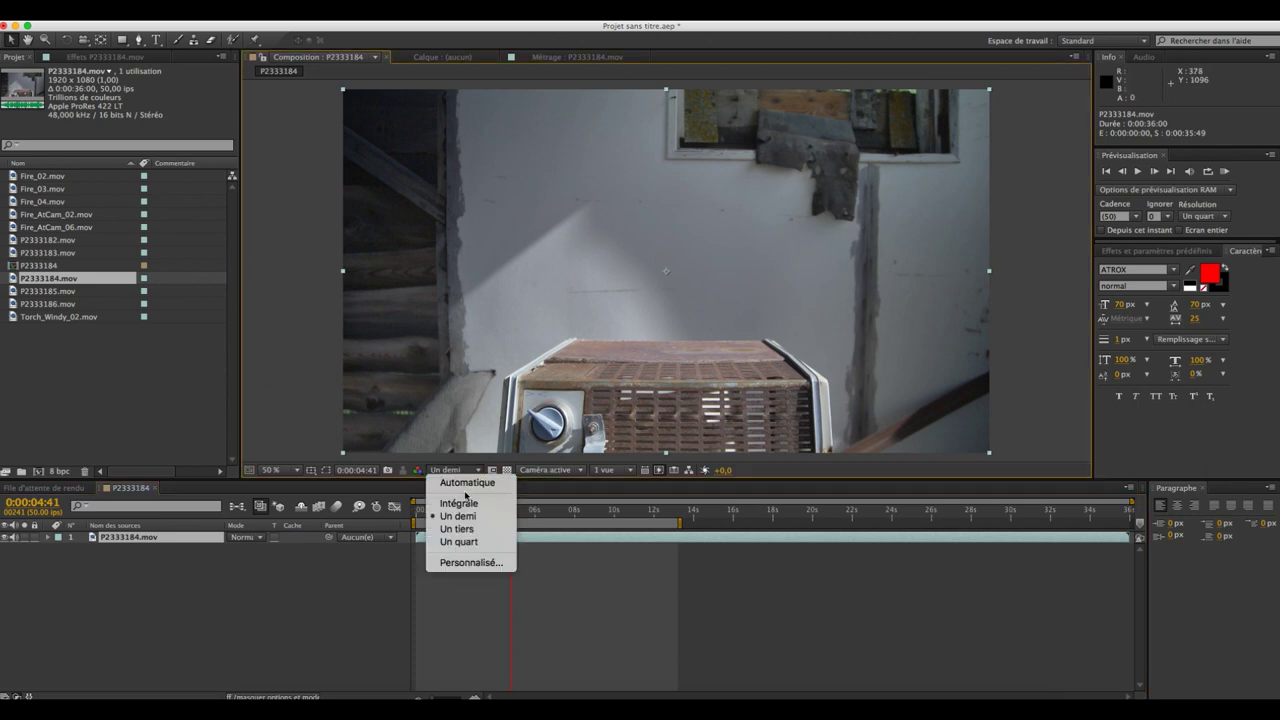
left_click(465, 504)
left_click(130, 375)
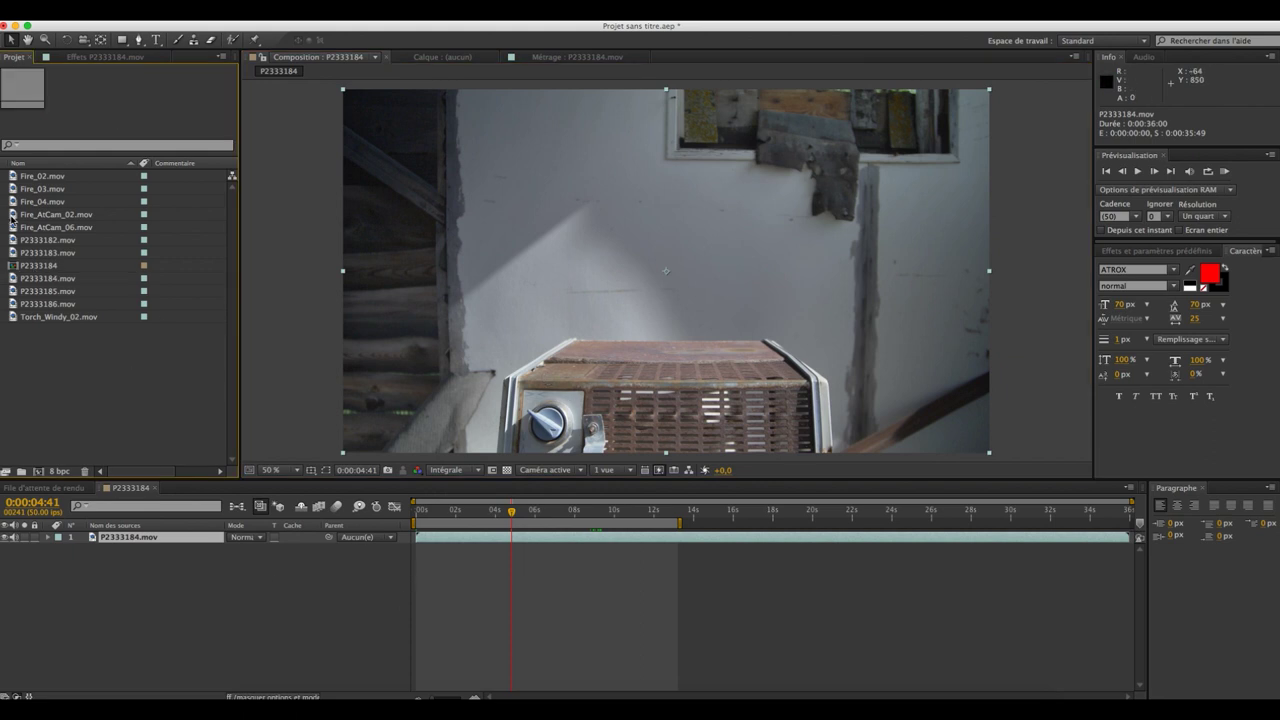
left_click_drag(12, 216, 236, 553)
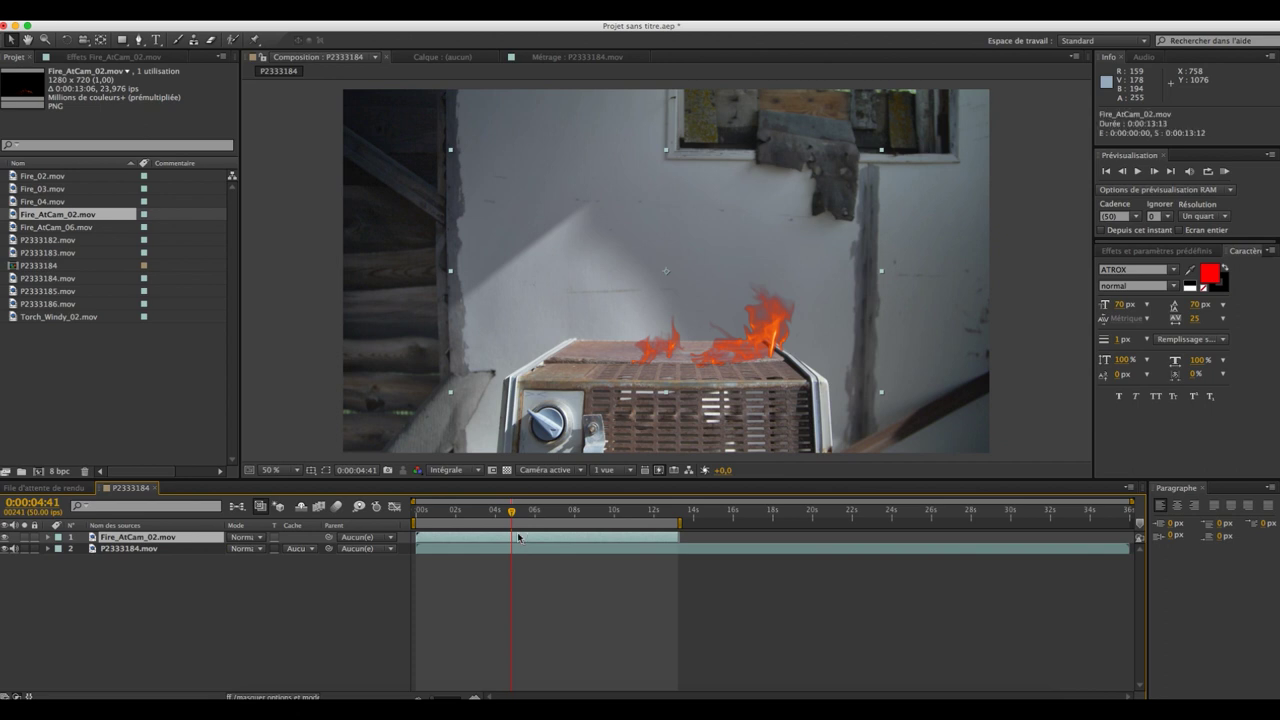
Step: Show the fire layer's transform properties and preview the flames at half resolution to about 4.5 s
left_click(48, 538)
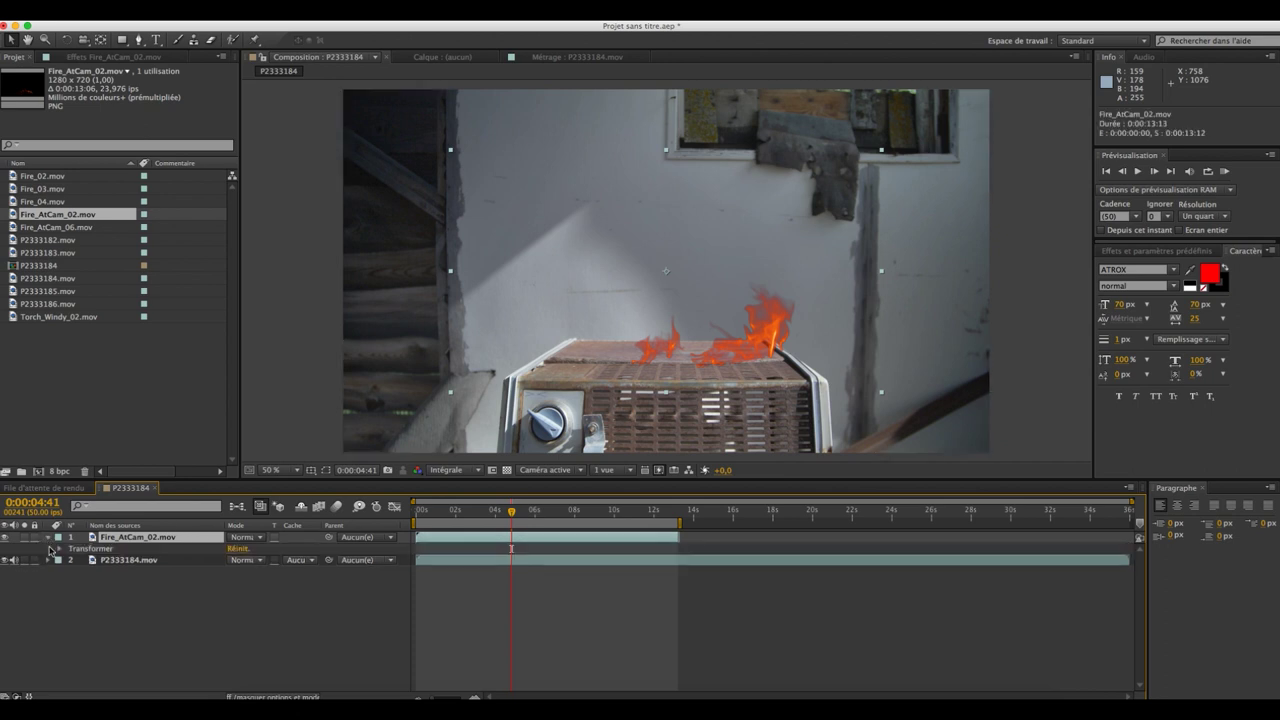
left_click(60, 549)
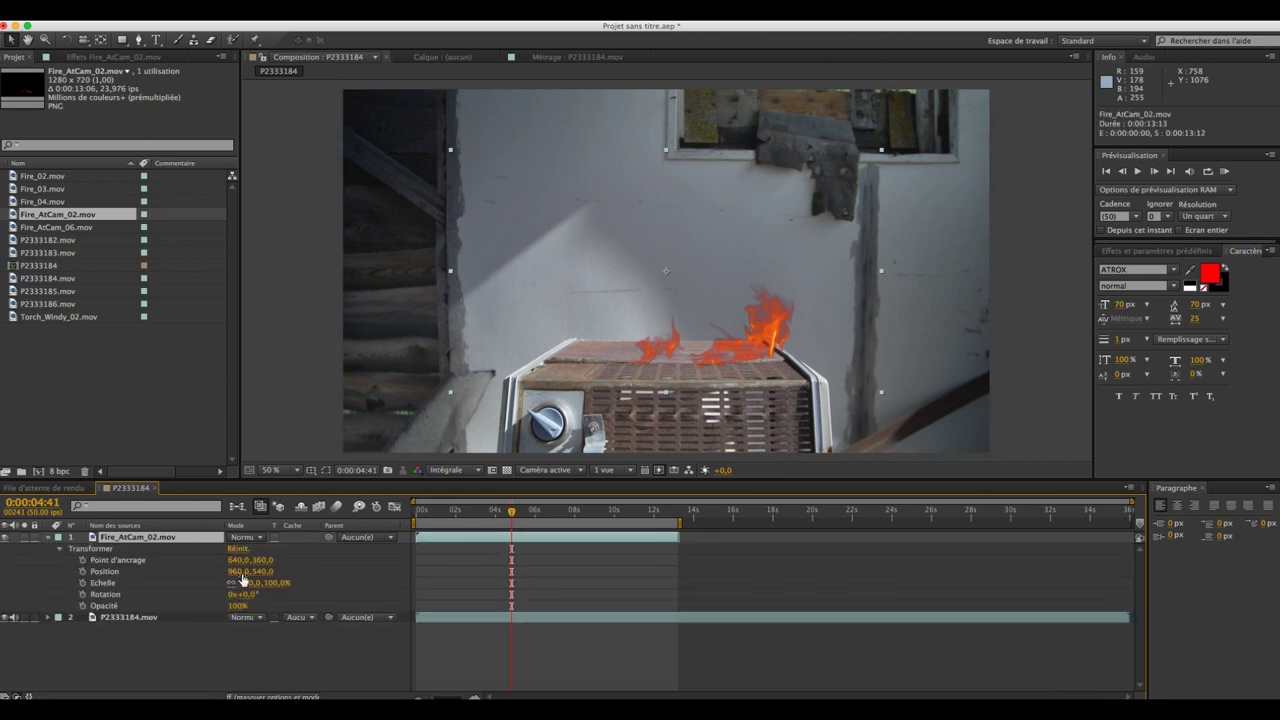
left_click(443, 515)
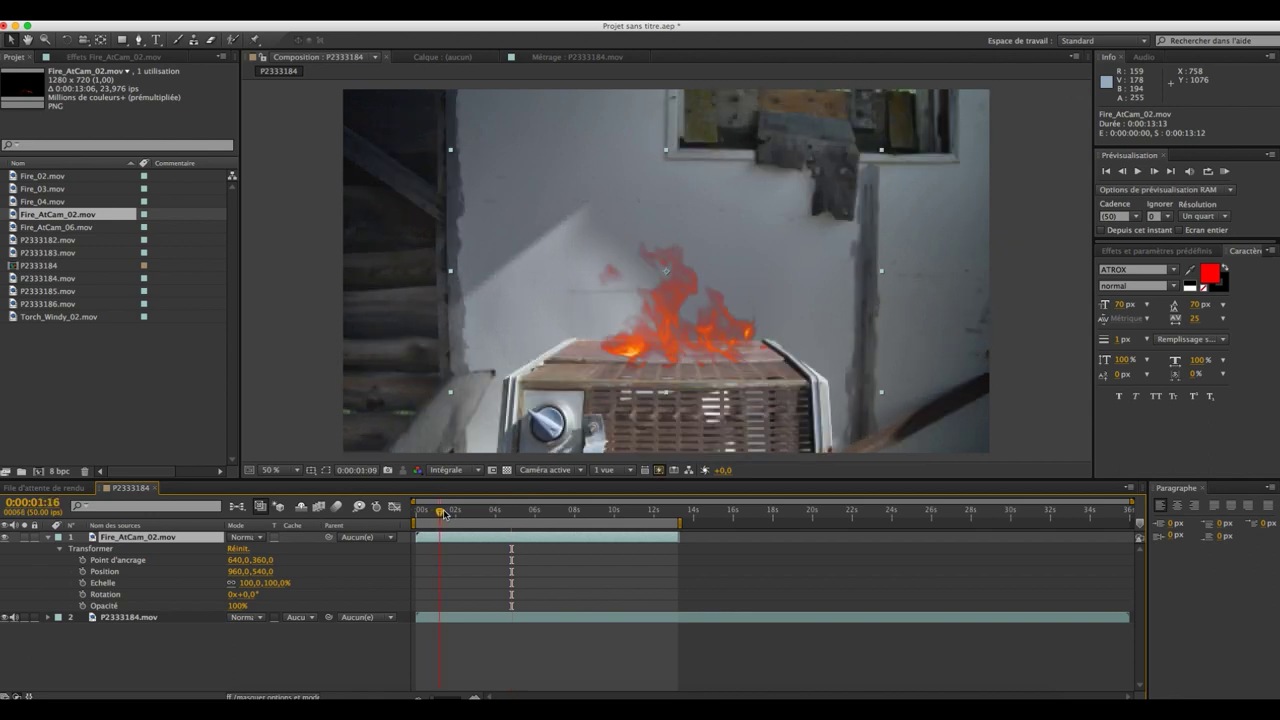
left_click(448, 514)
left_click(450, 470)
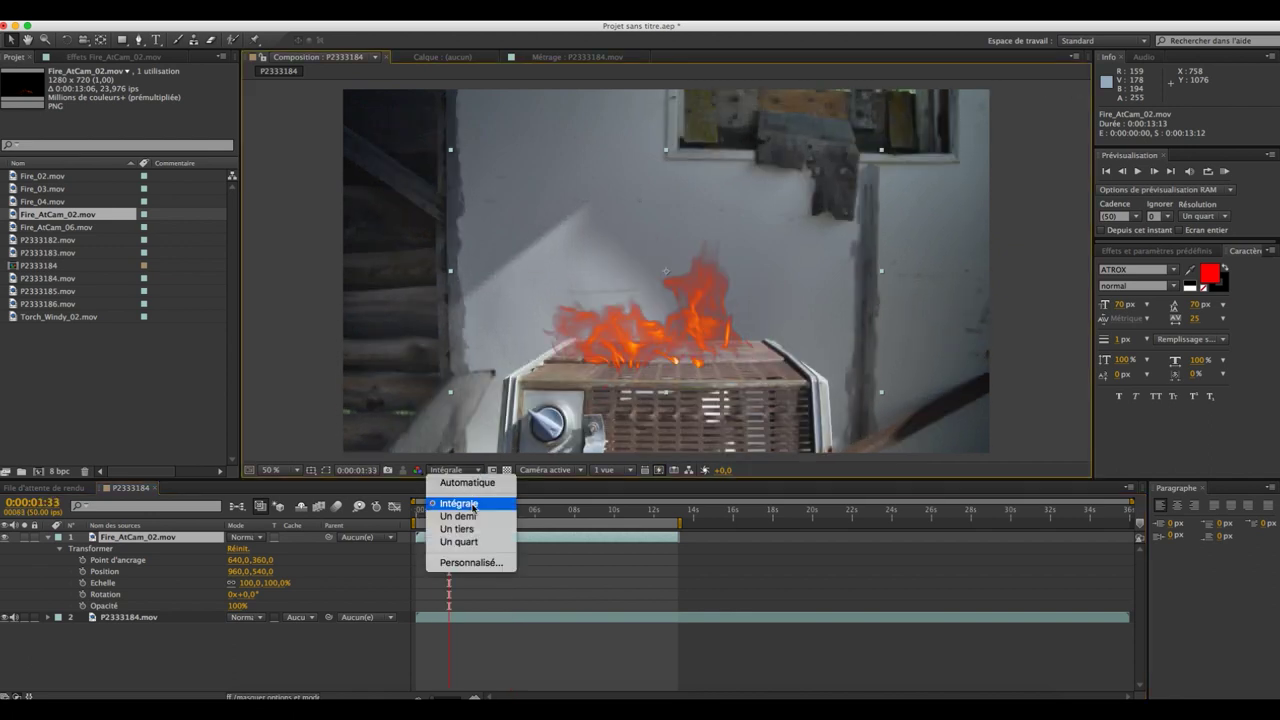
left_click(476, 518)
key("space")
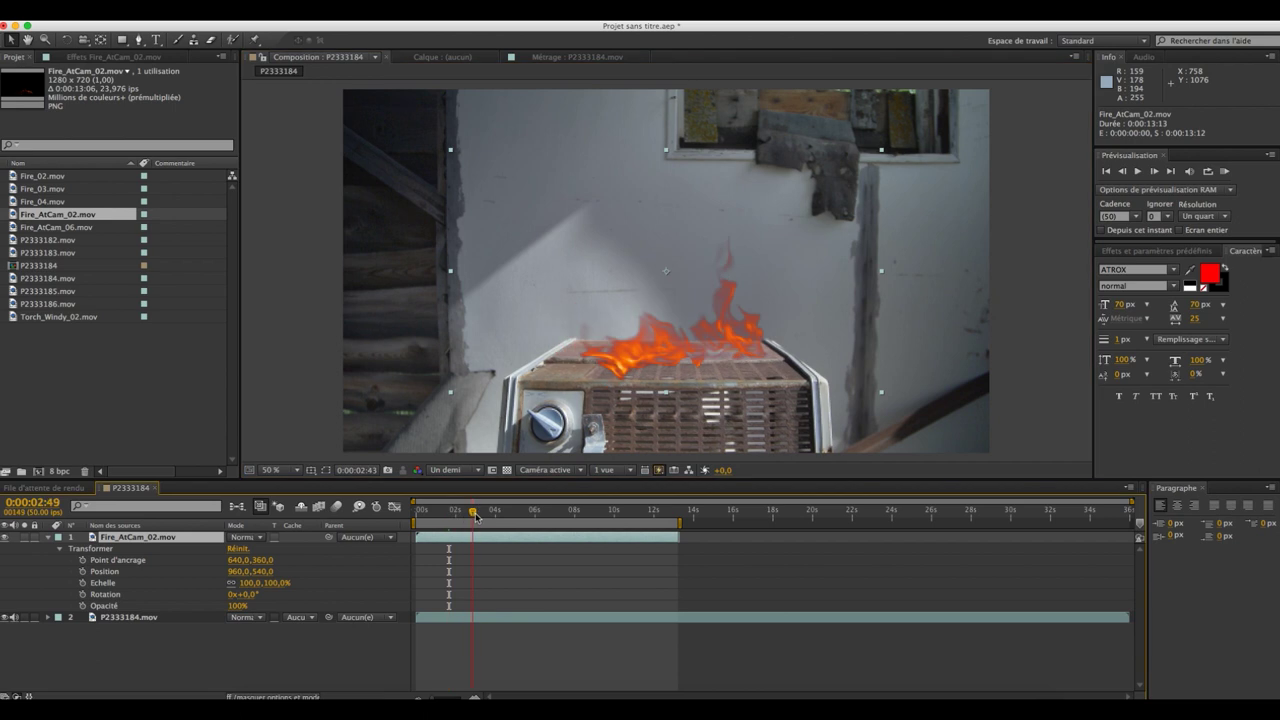
left_click_drag(484, 514, 522, 512)
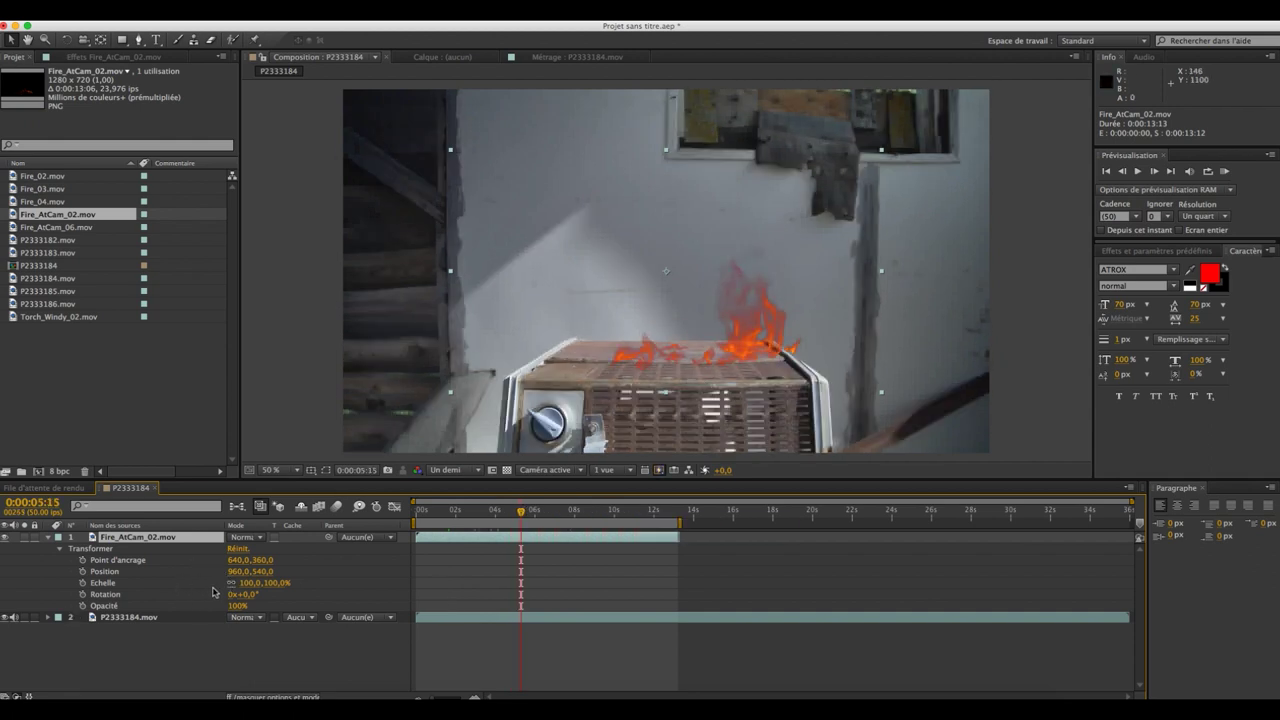
Step: Scale the fire layer to 83%, rotate it 7° and place it at 966, 592 on the heater
left_click_drag(245, 586, 228, 583)
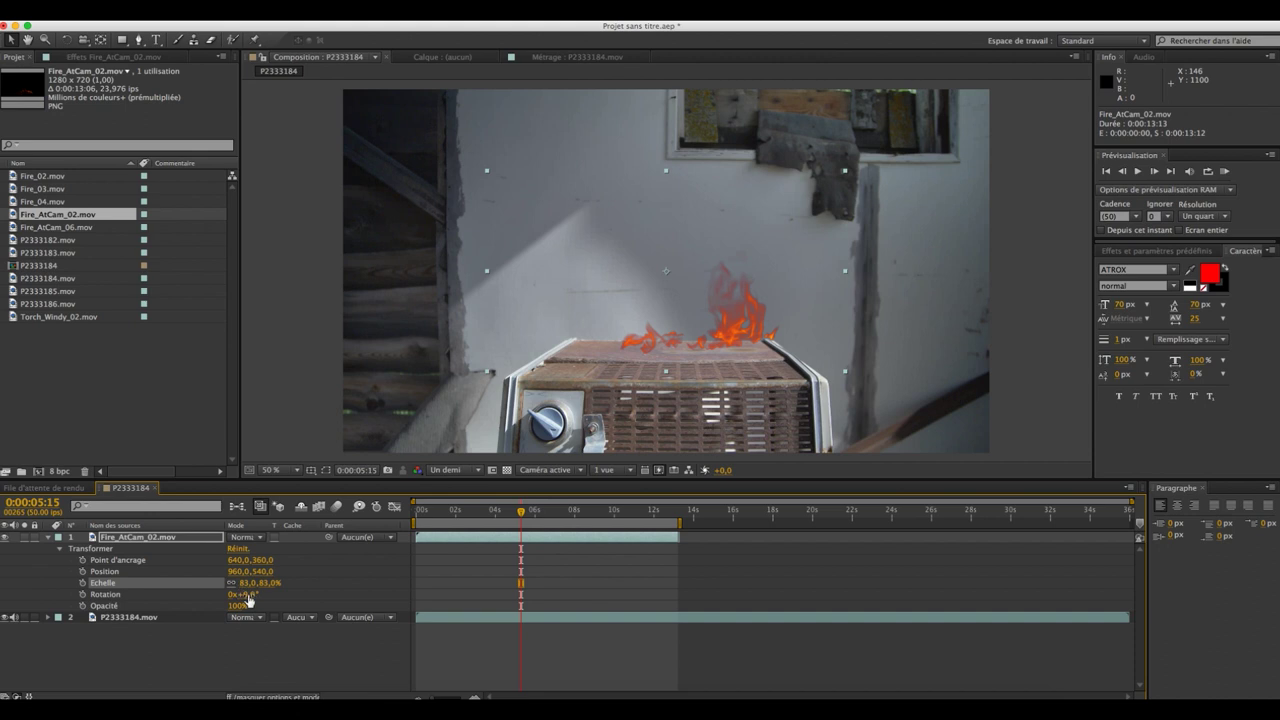
left_click_drag(244, 594, 238, 594)
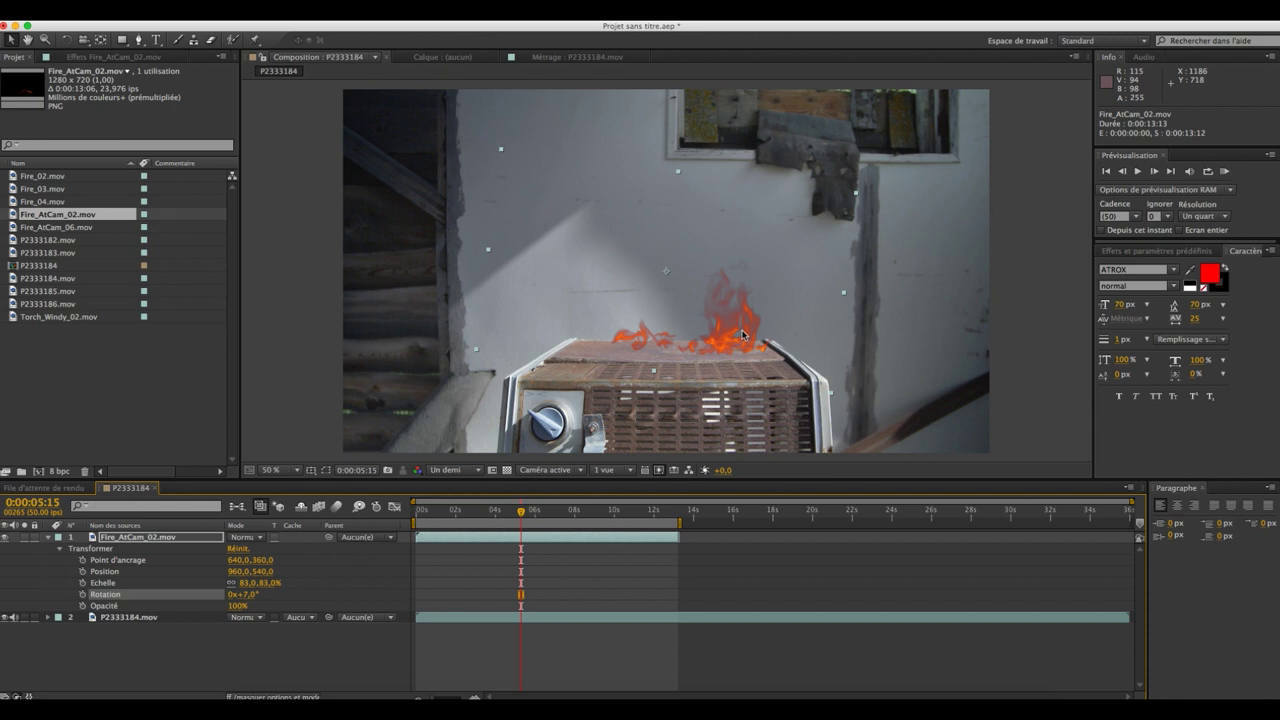
left_click_drag(741, 334, 745, 348)
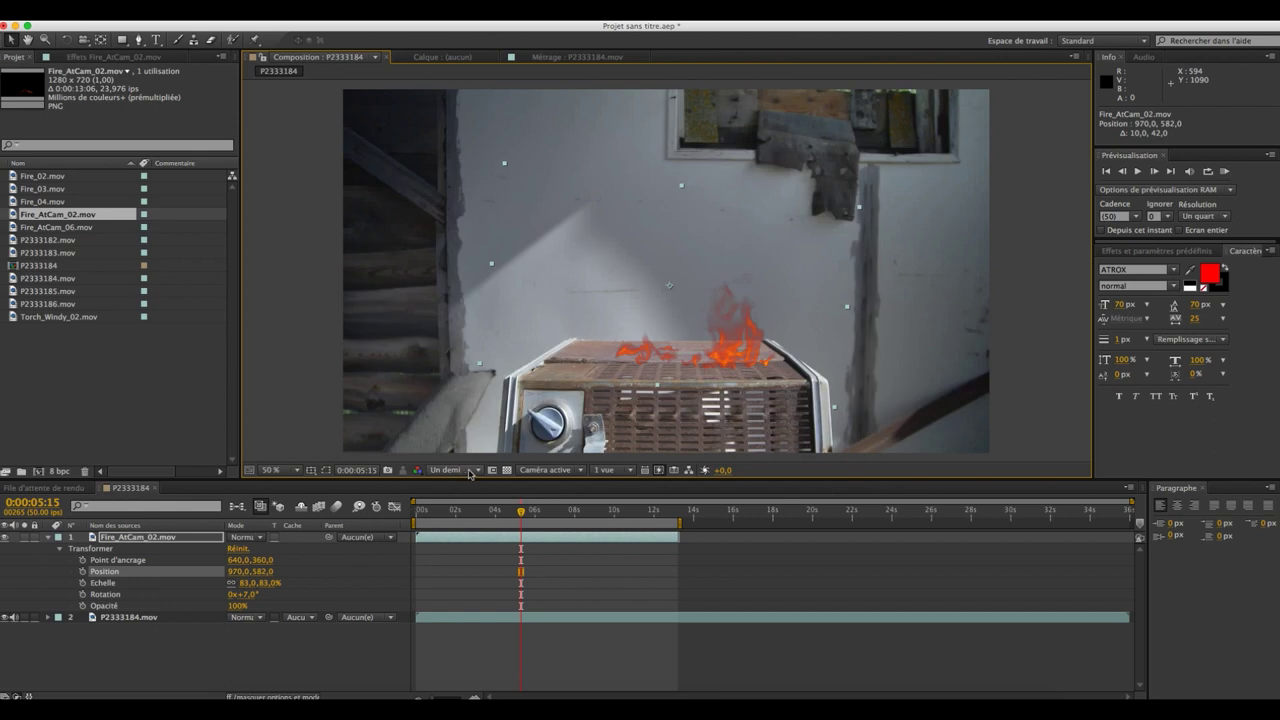
left_click(468, 470)
left_click(456, 503)
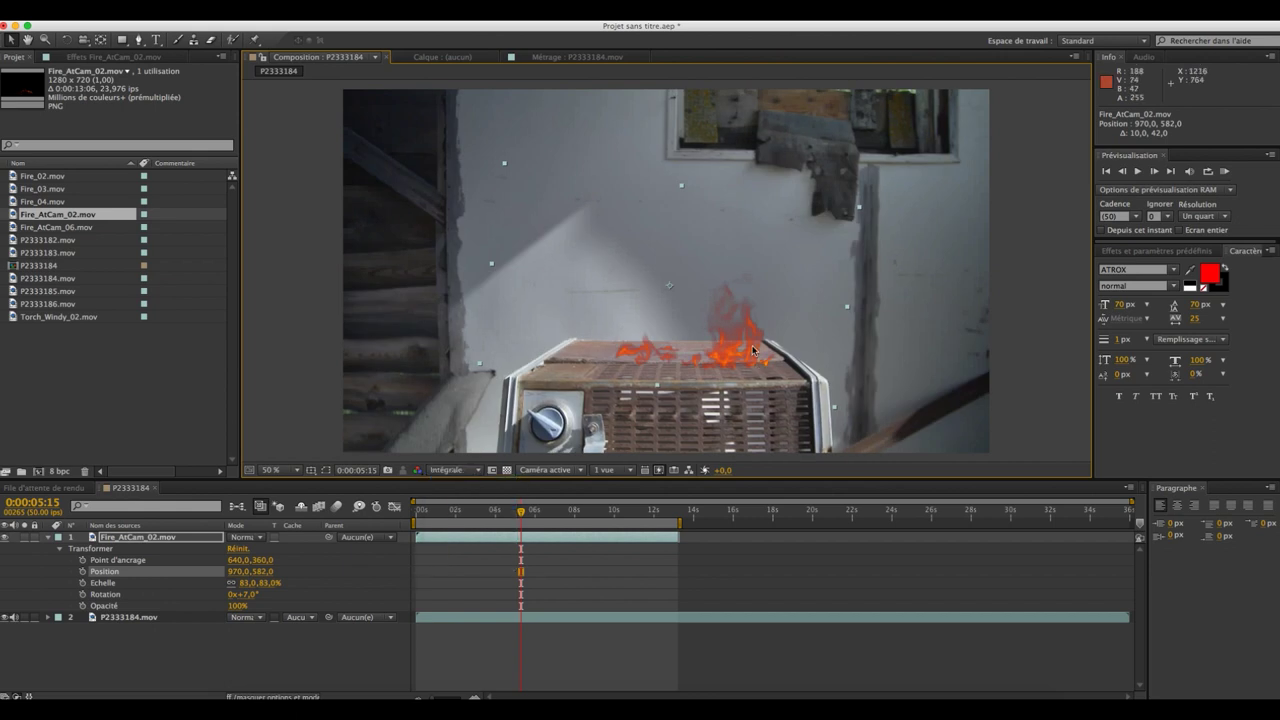
left_click_drag(755, 349, 752, 356)
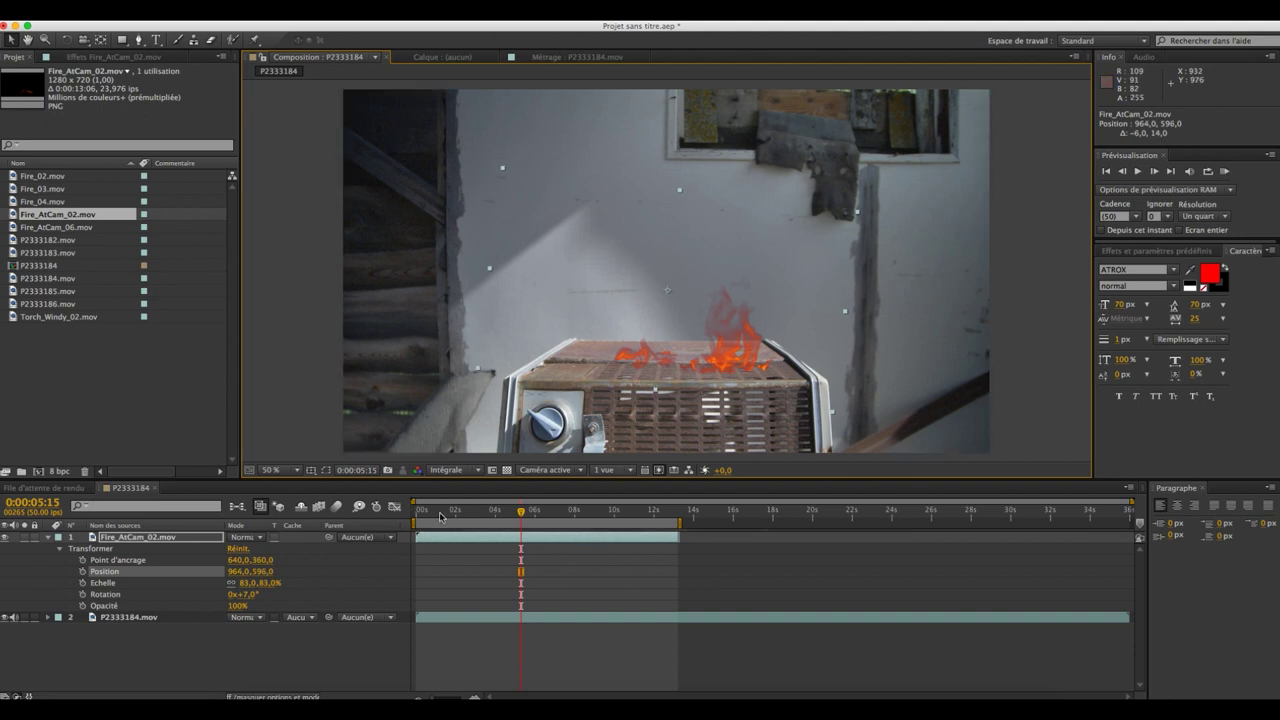
left_click_drag(444, 515, 461, 511)
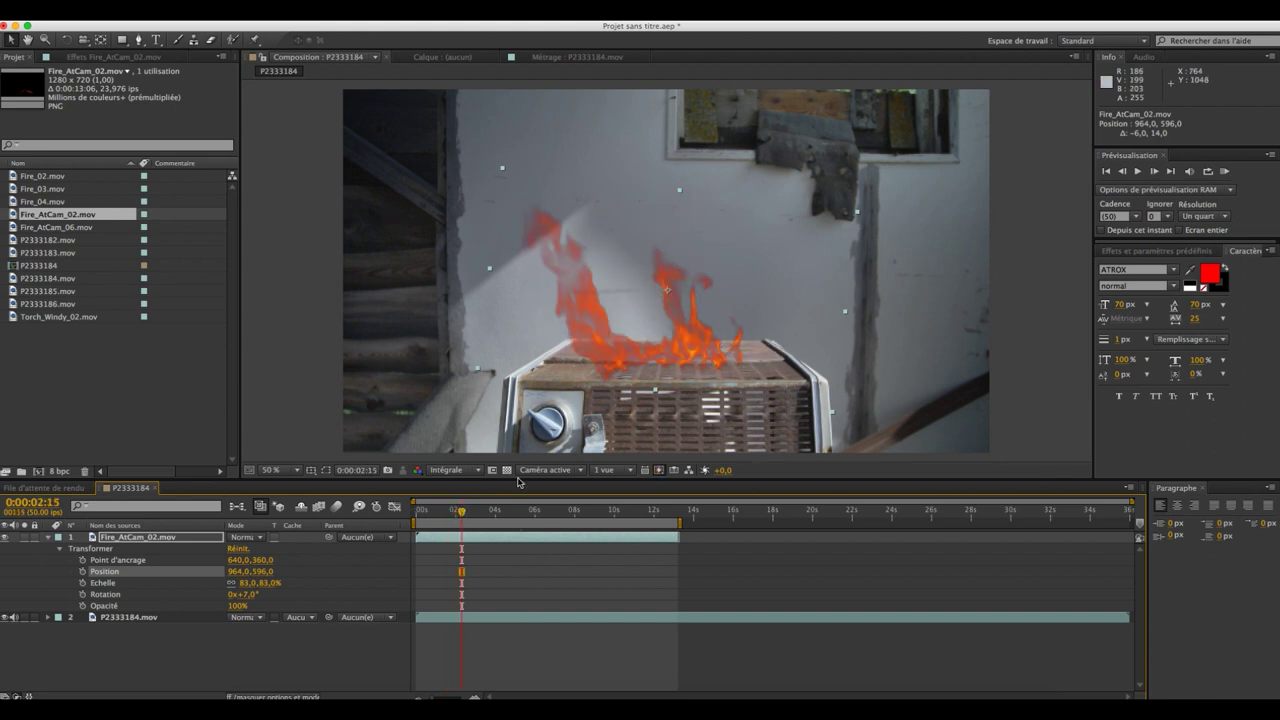
key("Up")
key("Up")
key("Up")
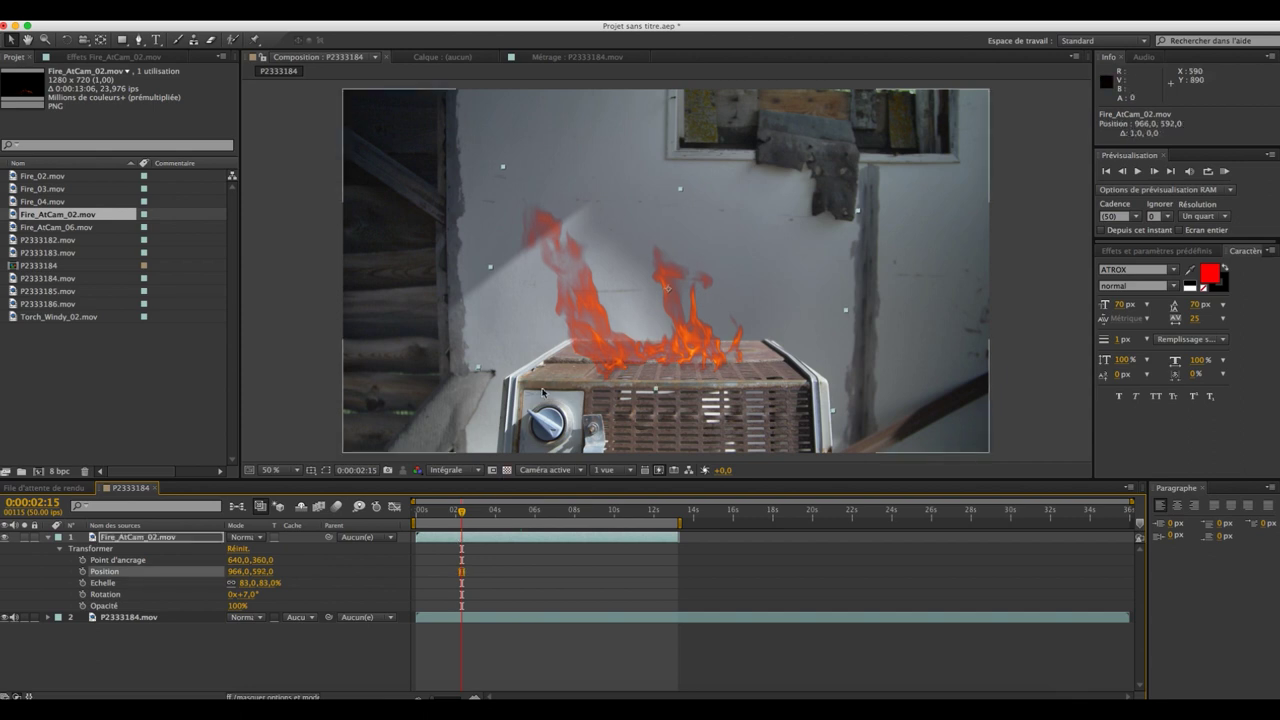
key("Right")
key("Right")
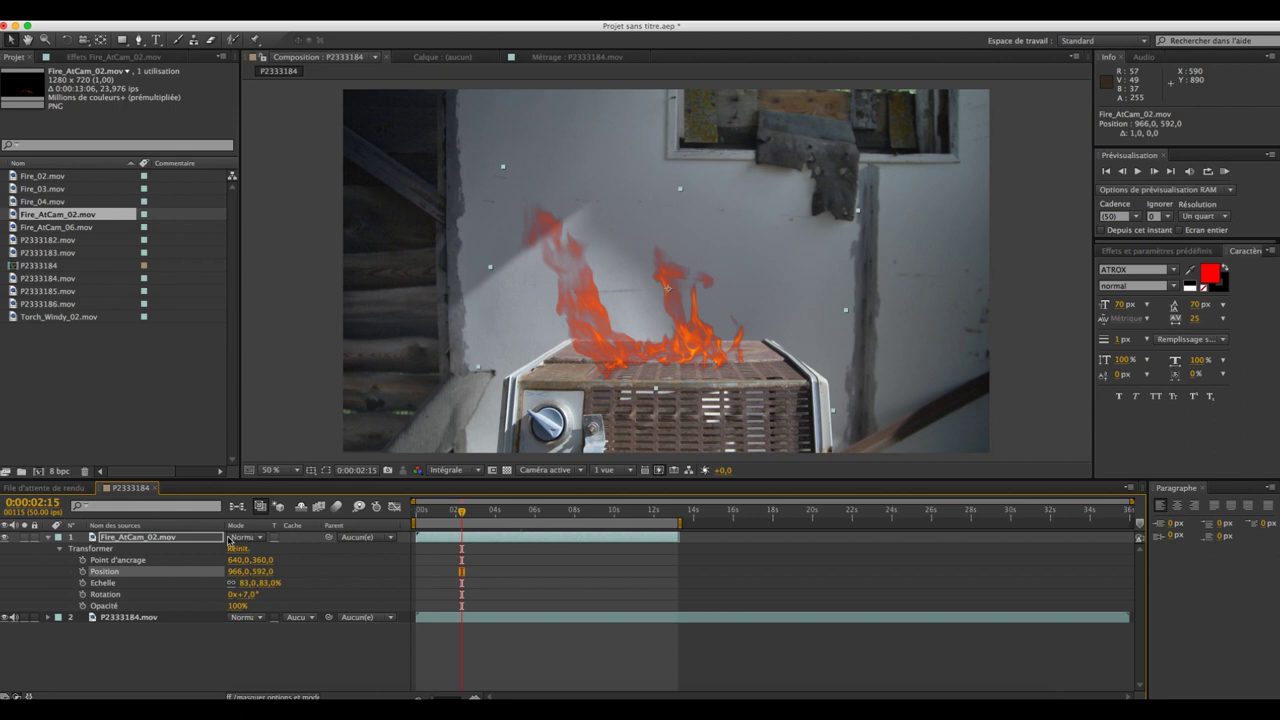
Step: Try the Eclaircir blend mode on the fire layer, then switch it to Addition
left_click(260, 537)
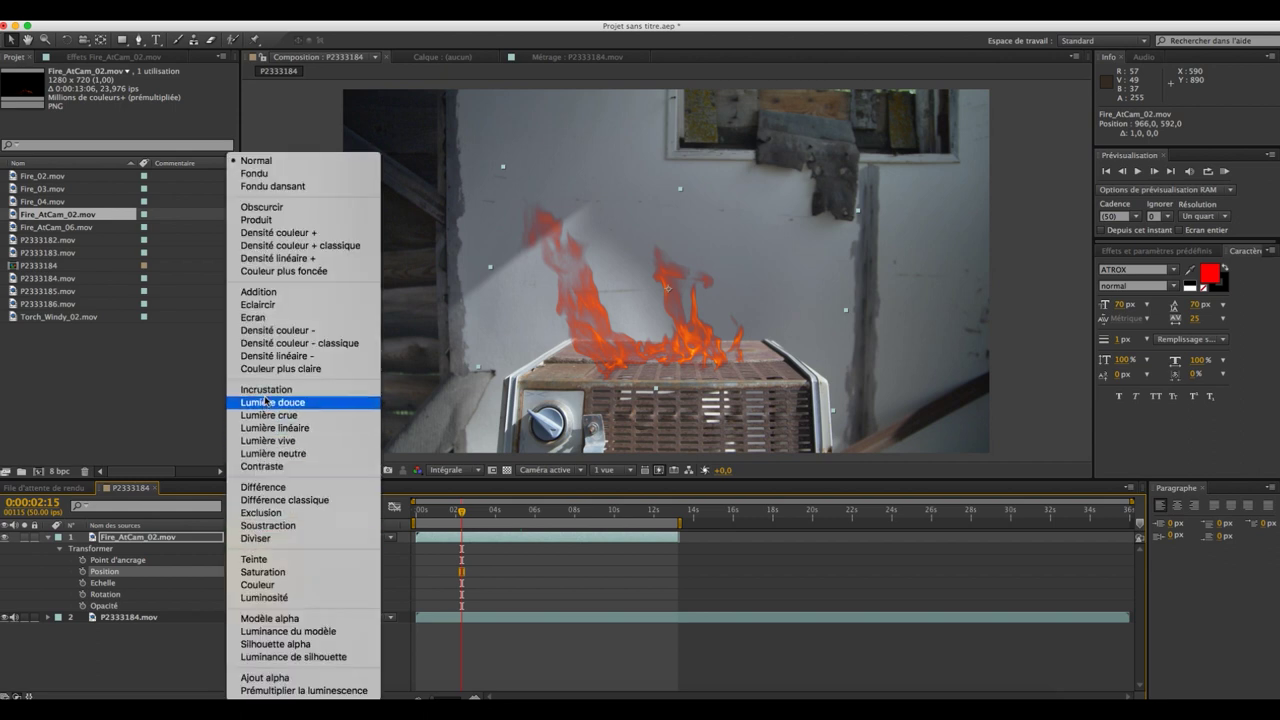
left_click(266, 309)
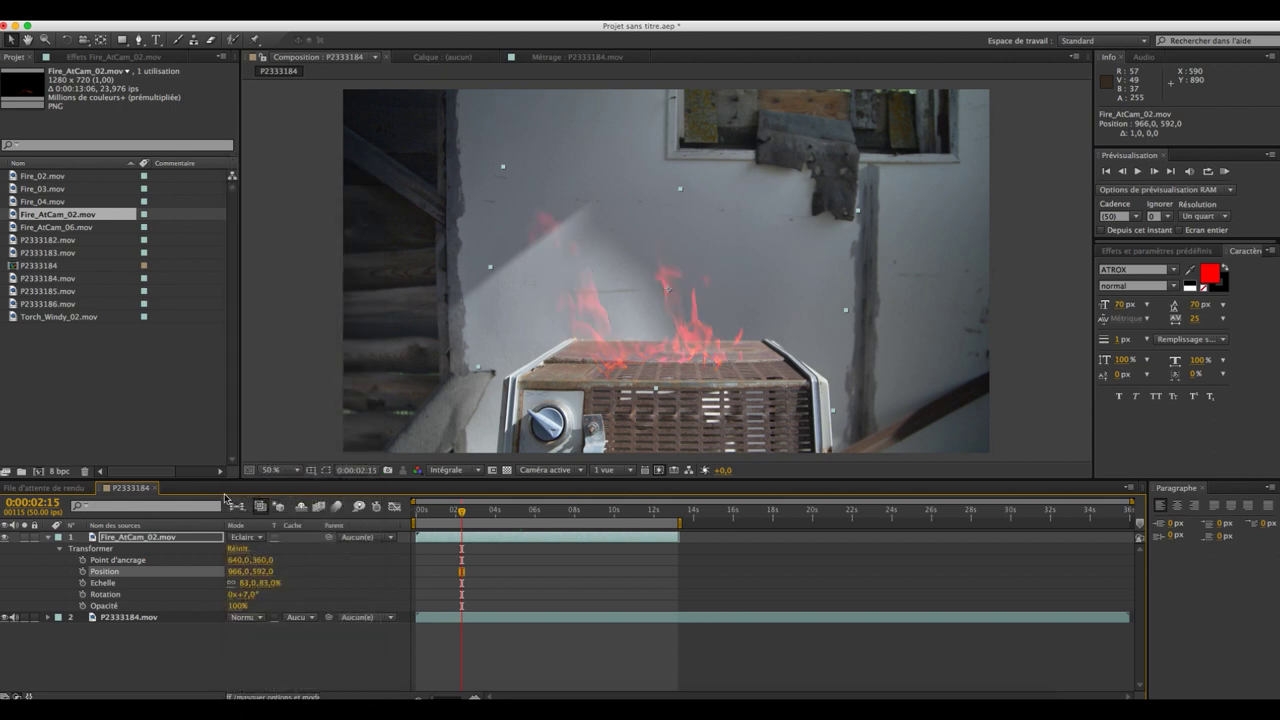
left_click(262, 540)
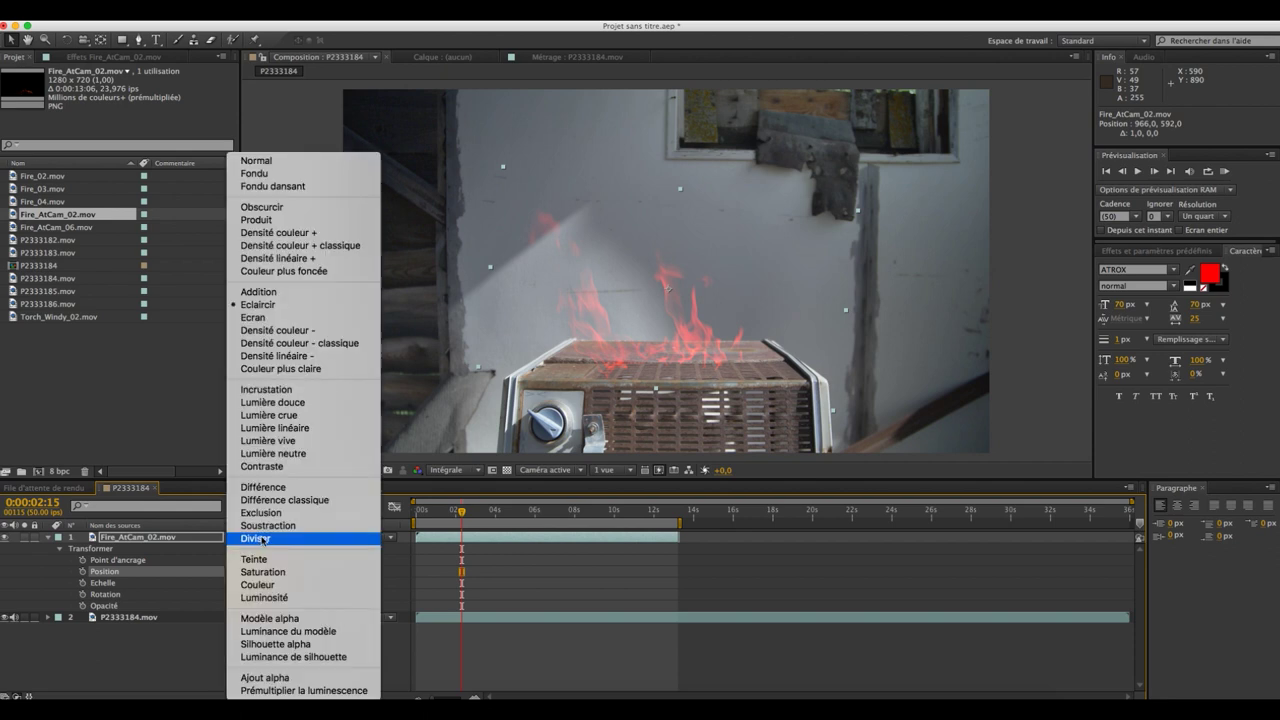
left_click(265, 291)
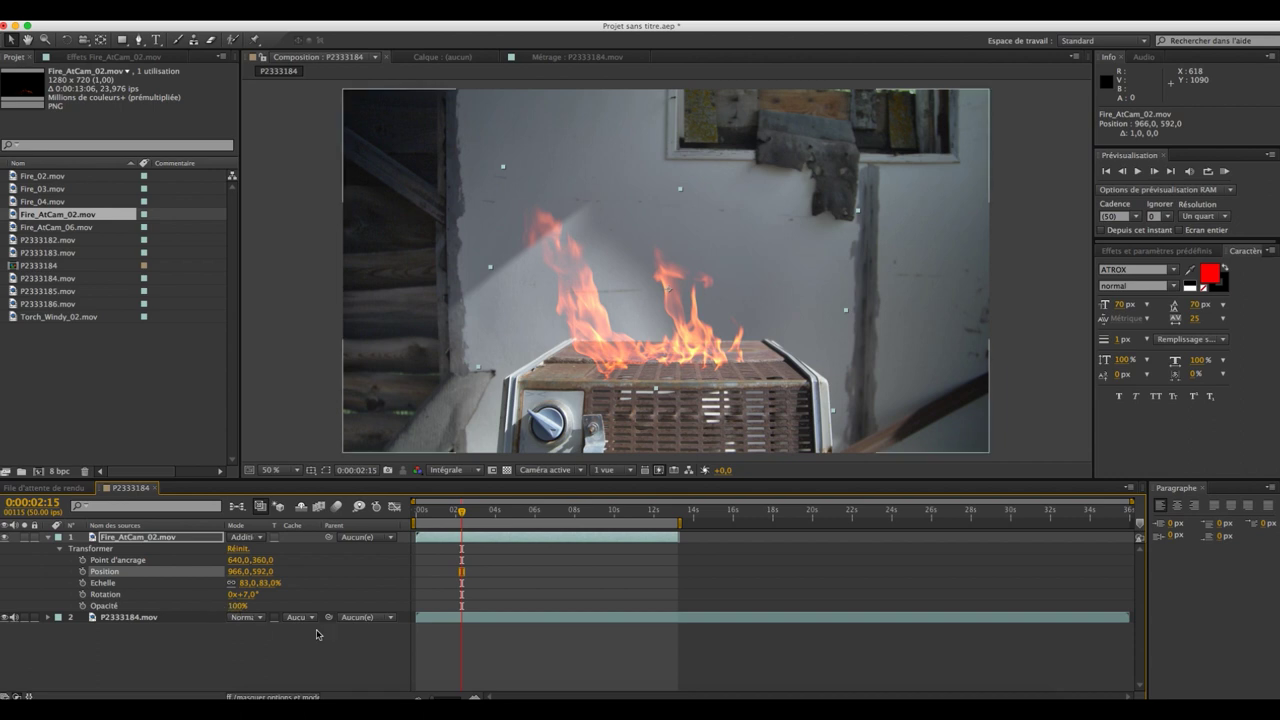
Step: Add a Courbes effect to P2333184.mov and bow its RVB curve downward to darken the room
left_click(443, 617)
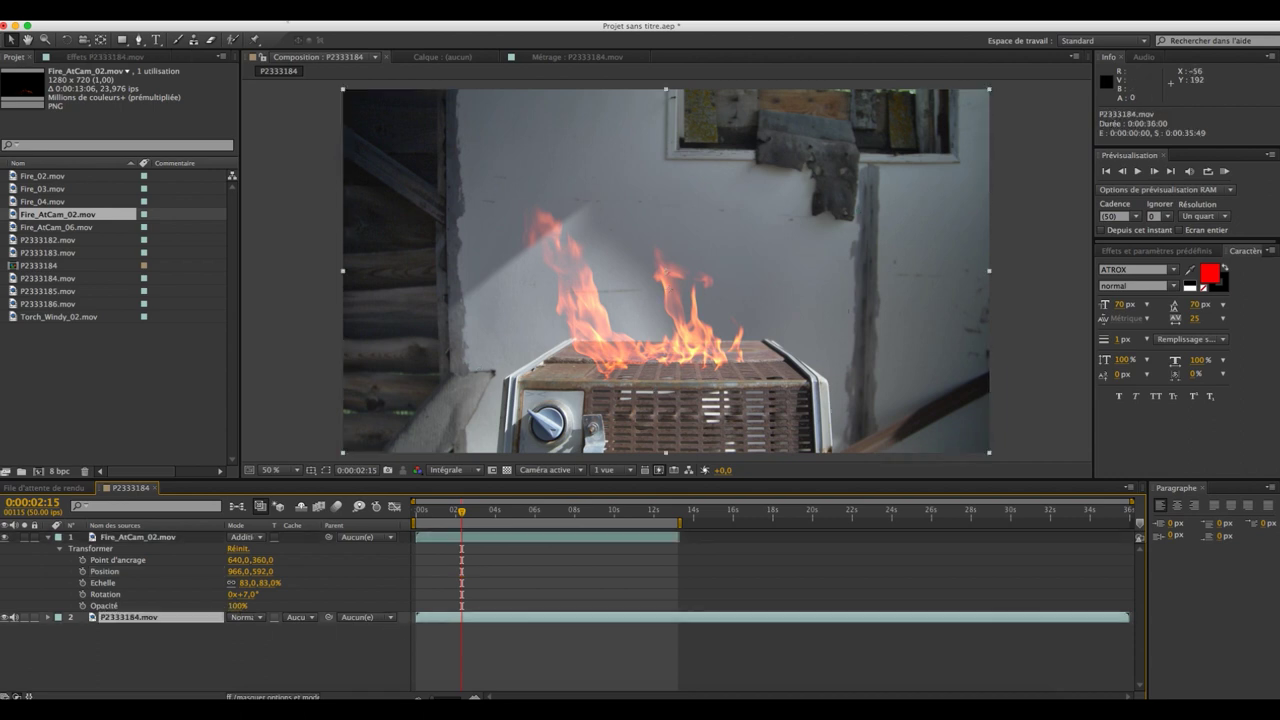
left_click(262, 10)
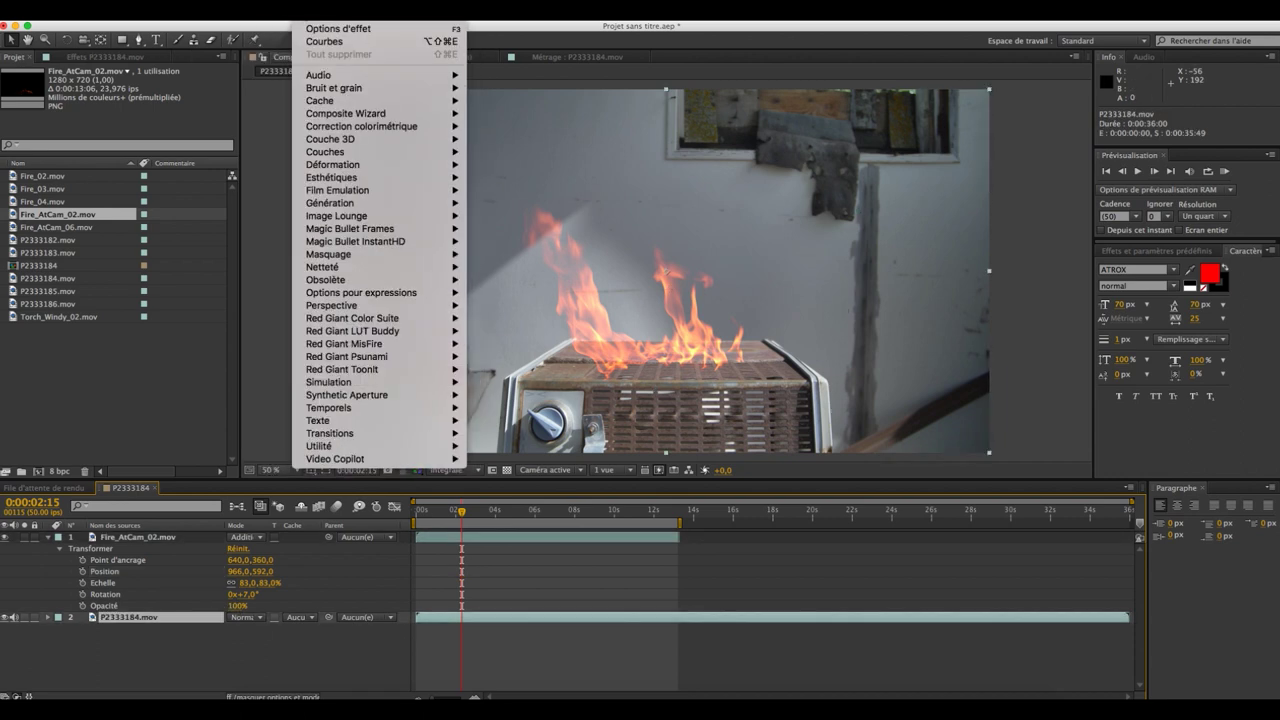
left_click(322, 44)
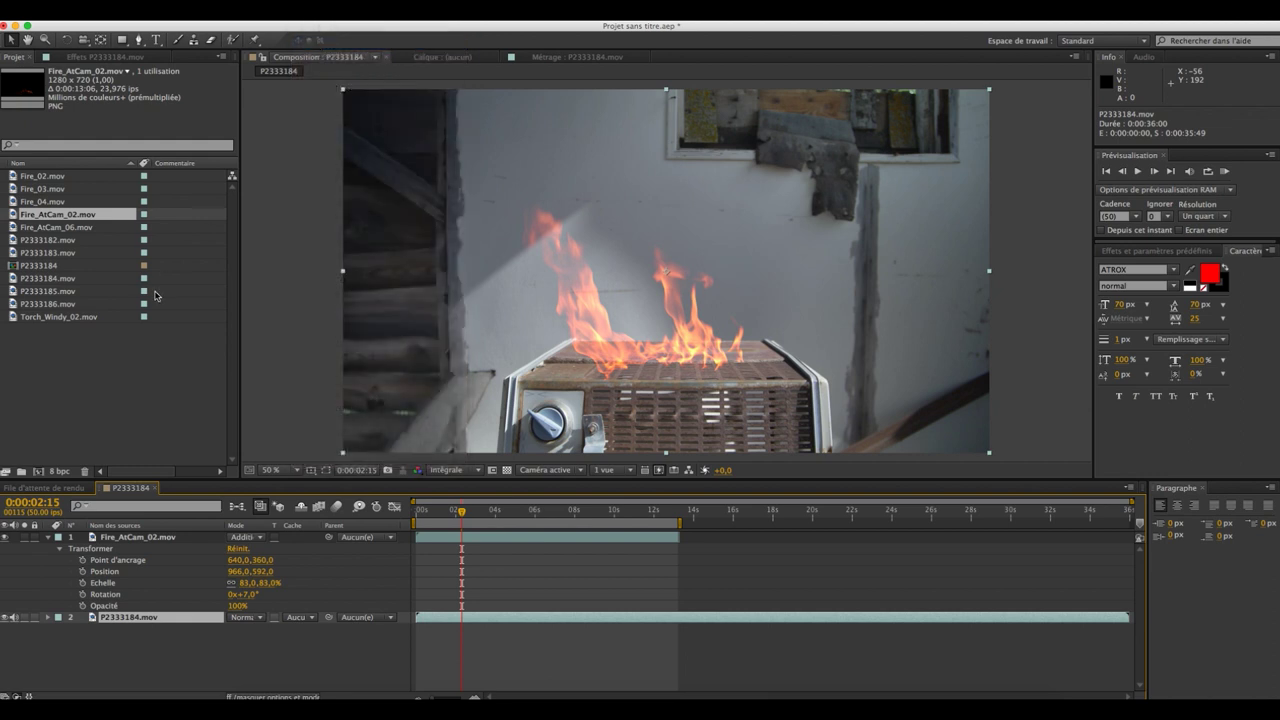
left_click_drag(100, 160, 108, 170)
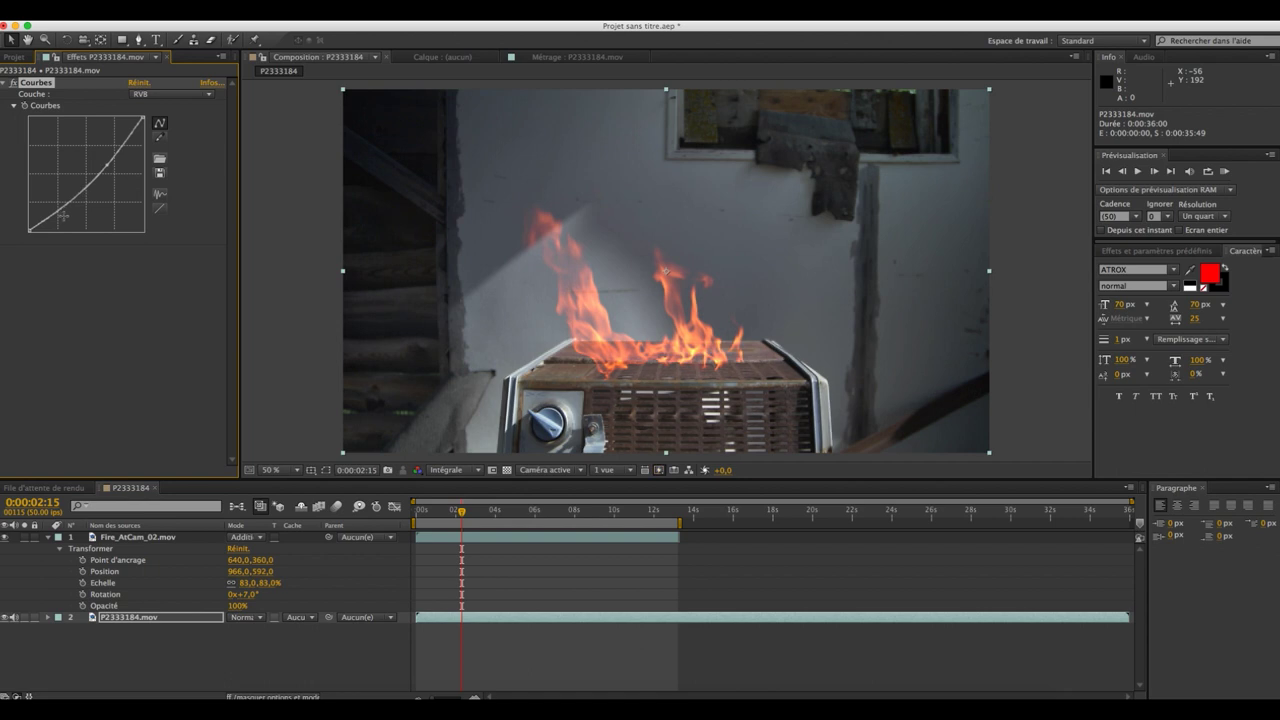
left_click_drag(60, 213, 66, 223)
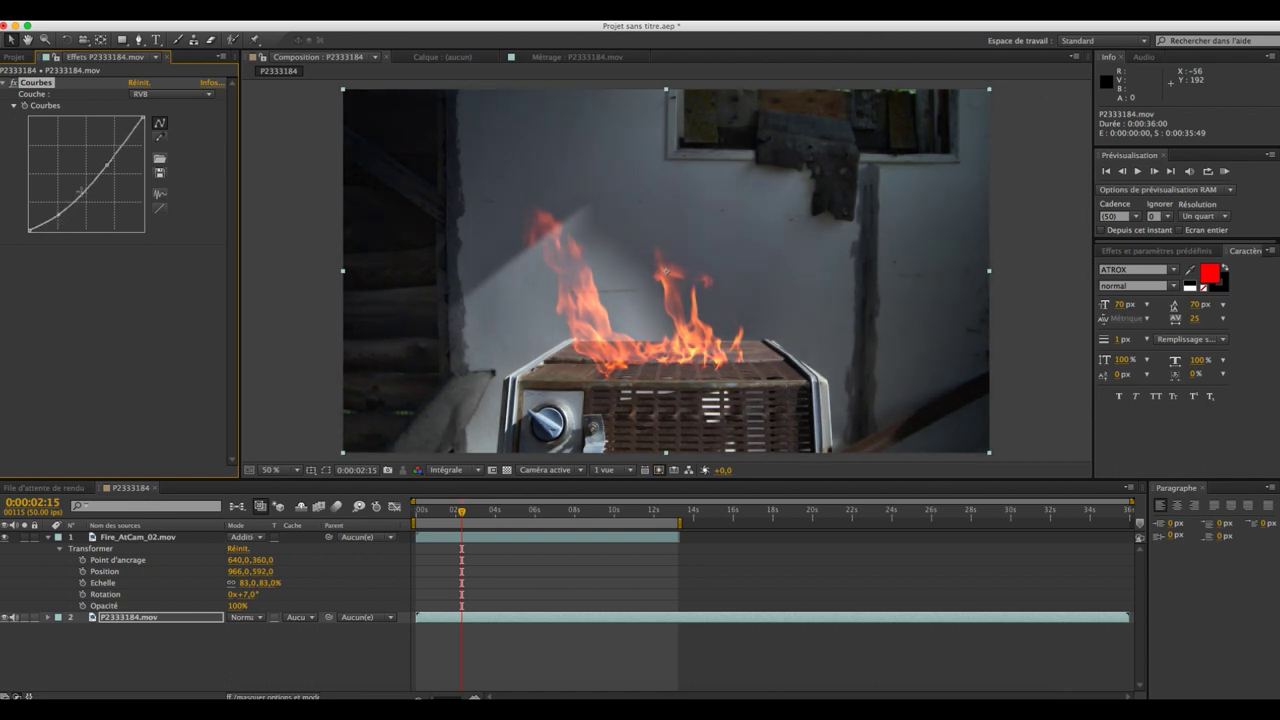
left_click_drag(105, 167, 106, 172)
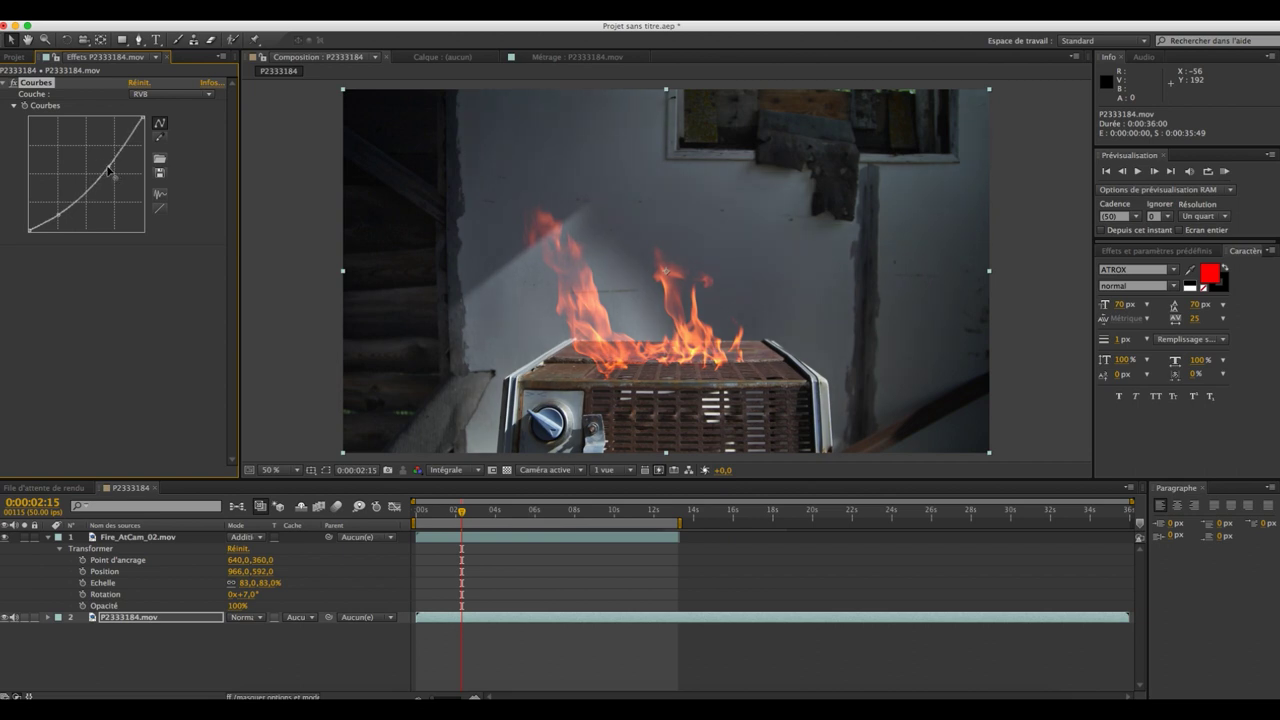
left_click_drag(79, 197, 83, 206)
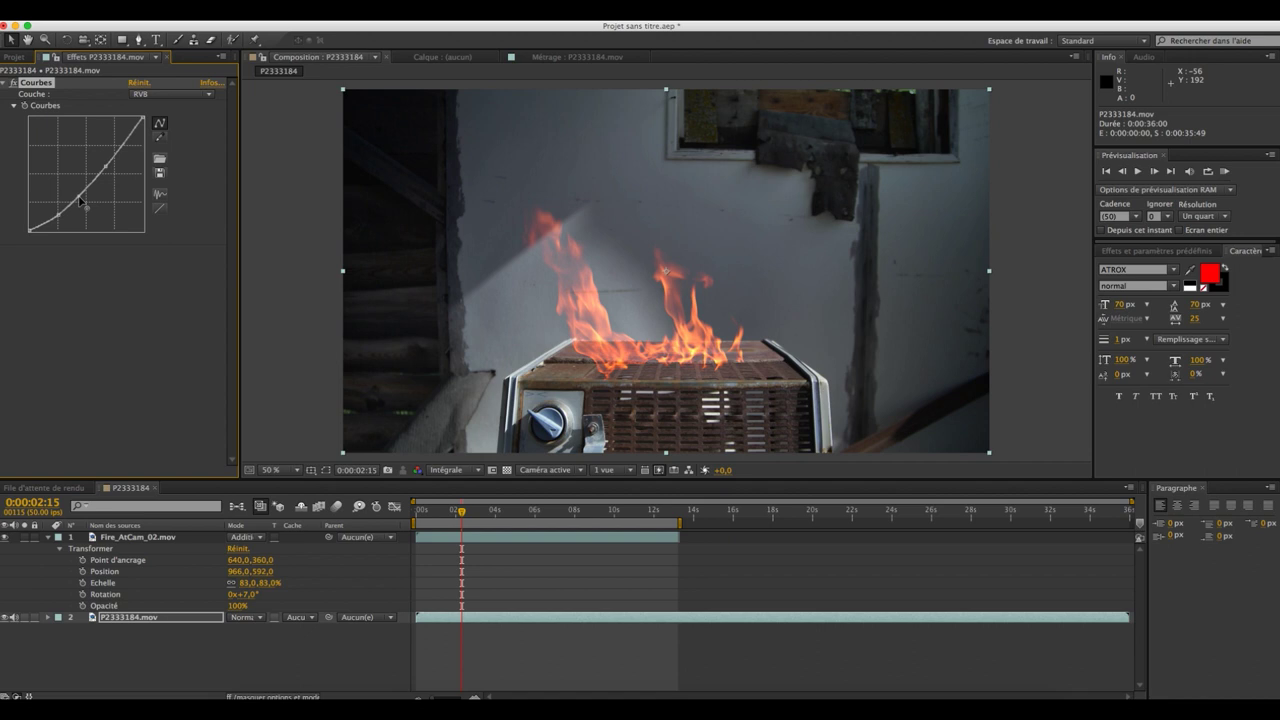
left_click(128, 540)
Step: Apply SA Color Finesse 3 to the Fire_AtCam_02 layer
left_click(50, 538)
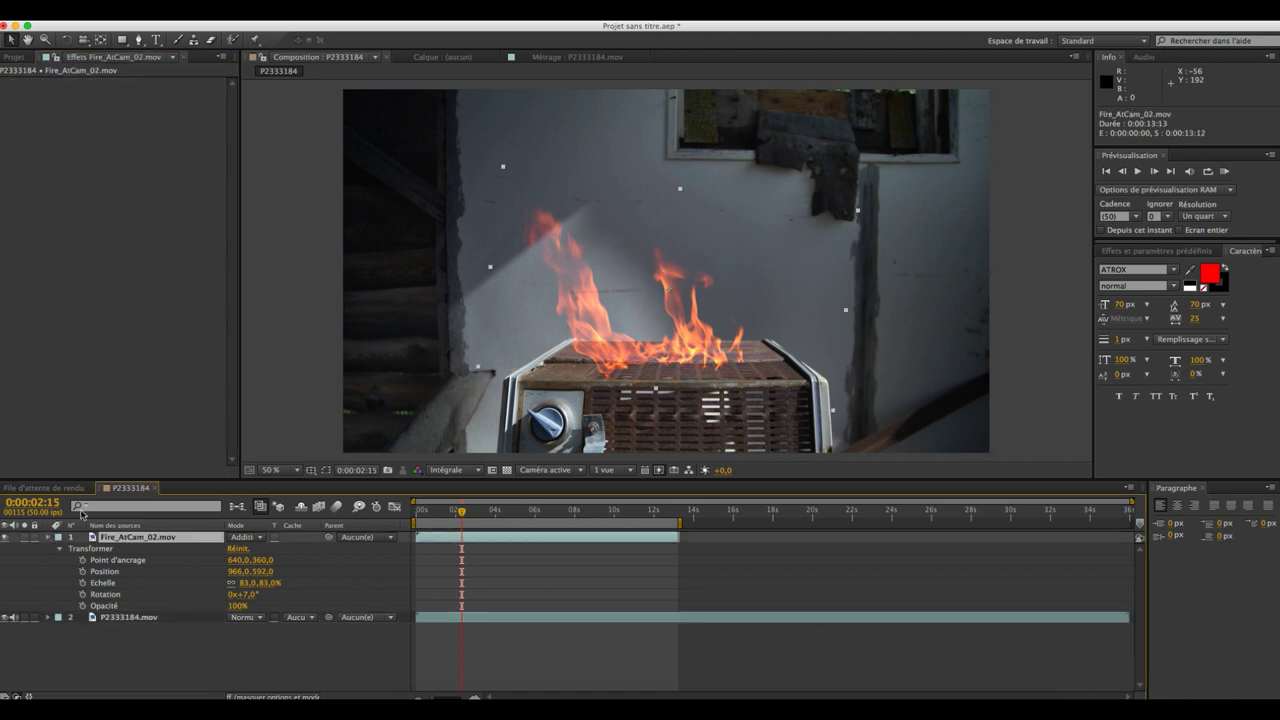
left_click(315, 18)
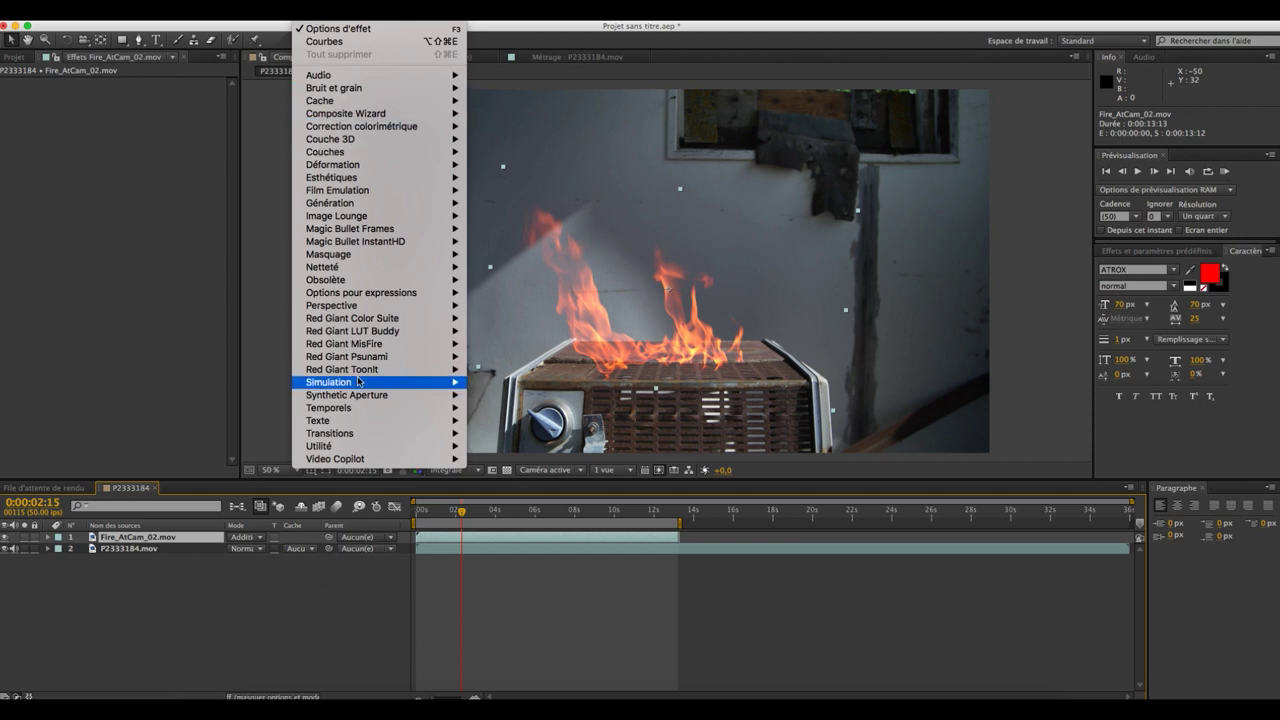
mouse_move(380, 395)
left_click(520, 395)
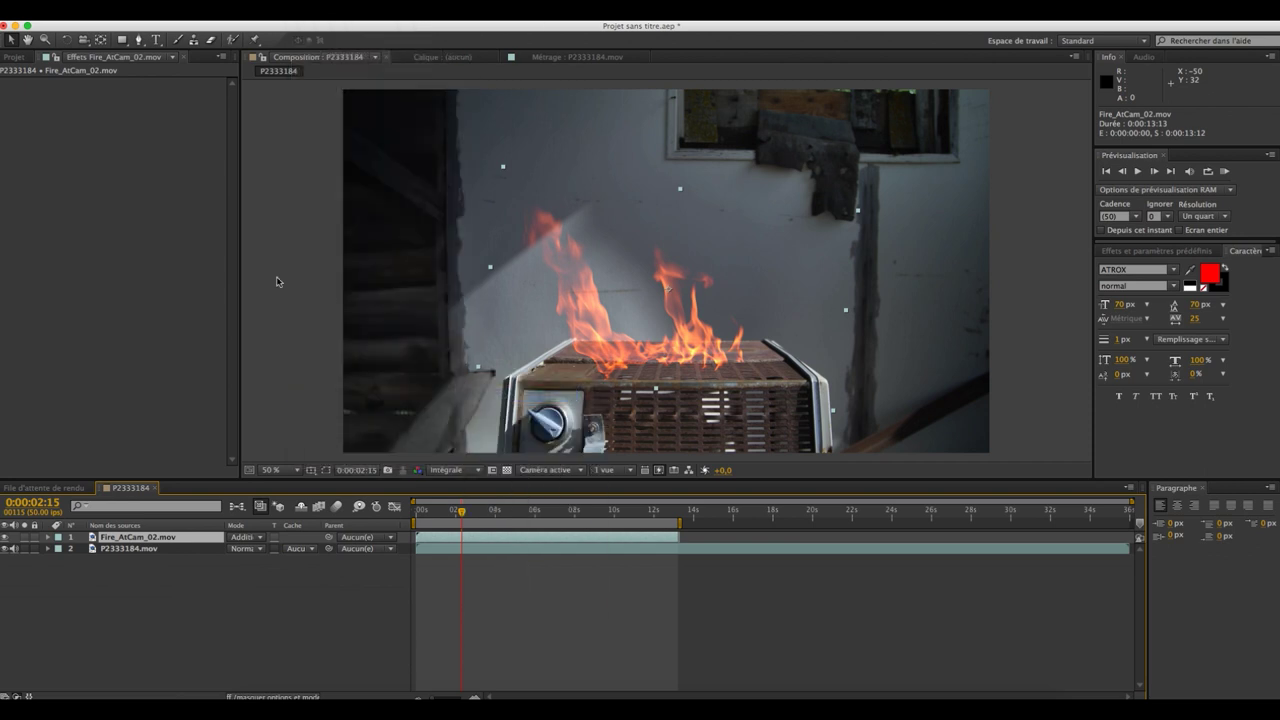
Step: Set the HSL highlights saturation to 70 and brightness to -13, then start a RAM preview
left_click(13, 145)
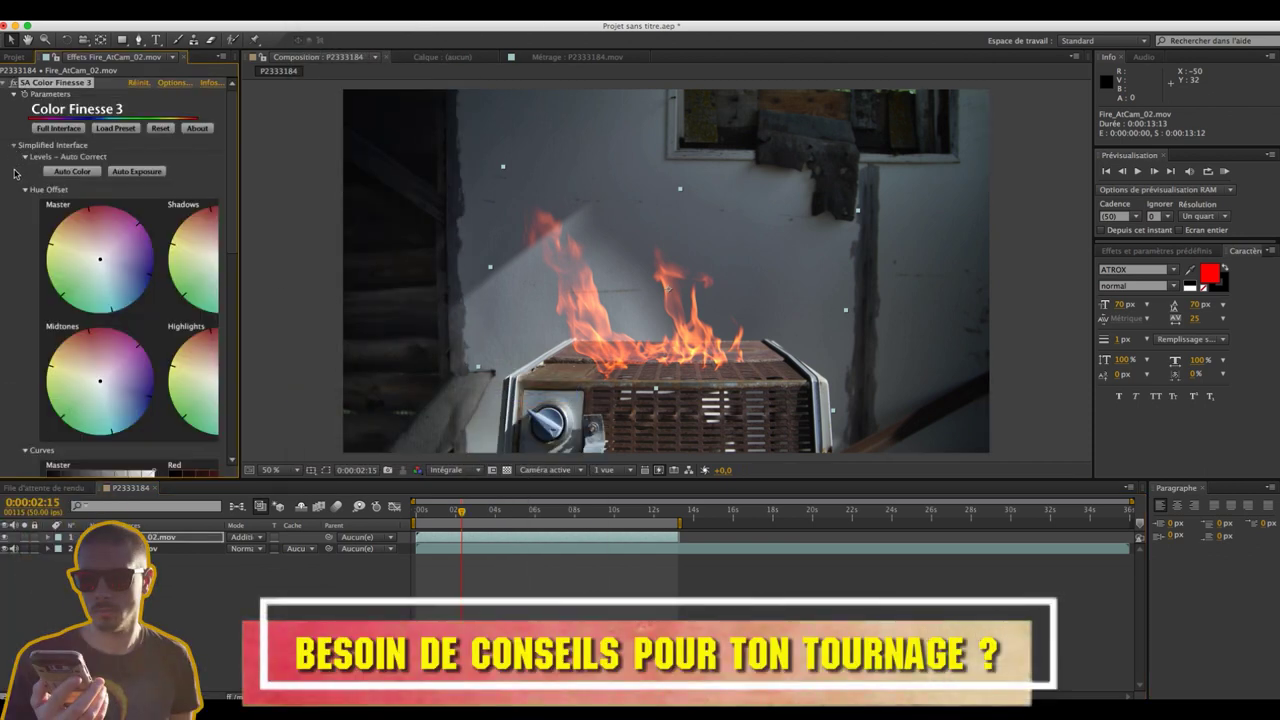
scroll(120, 250, "down", 2)
scroll(234, 120, "down", 5)
scroll(150, 250, "down", 5)
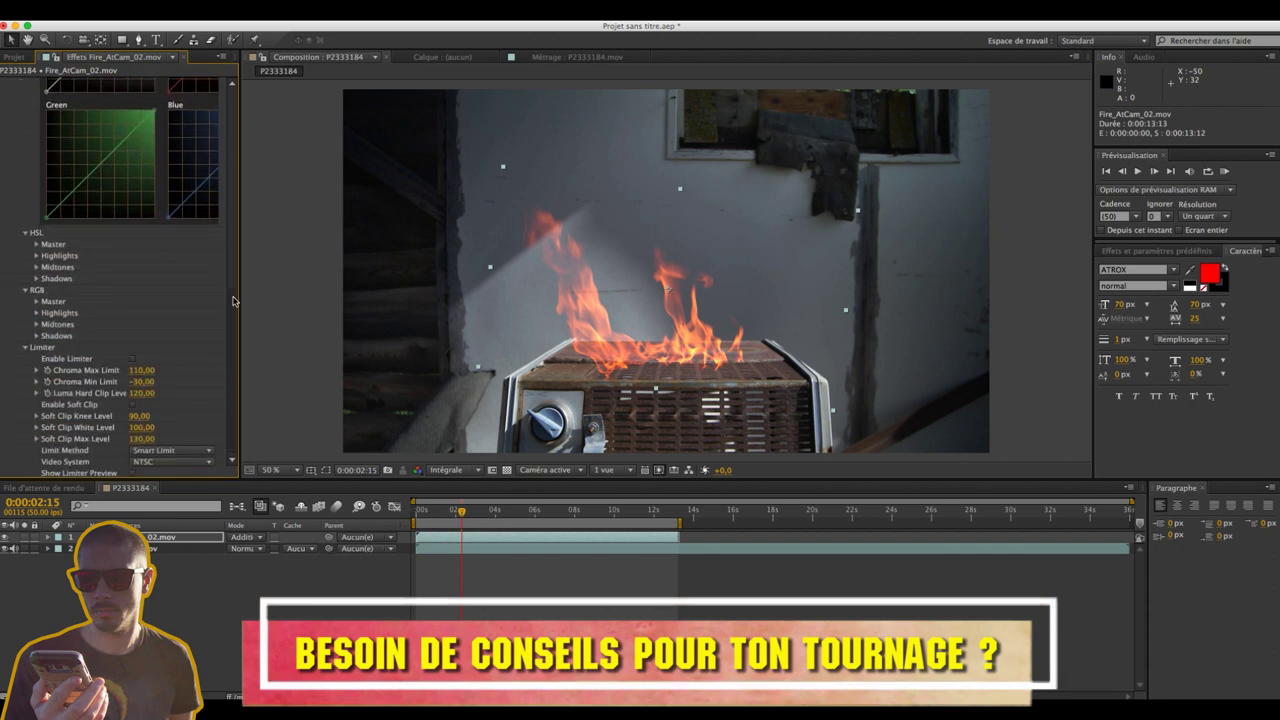
left_click(37, 256)
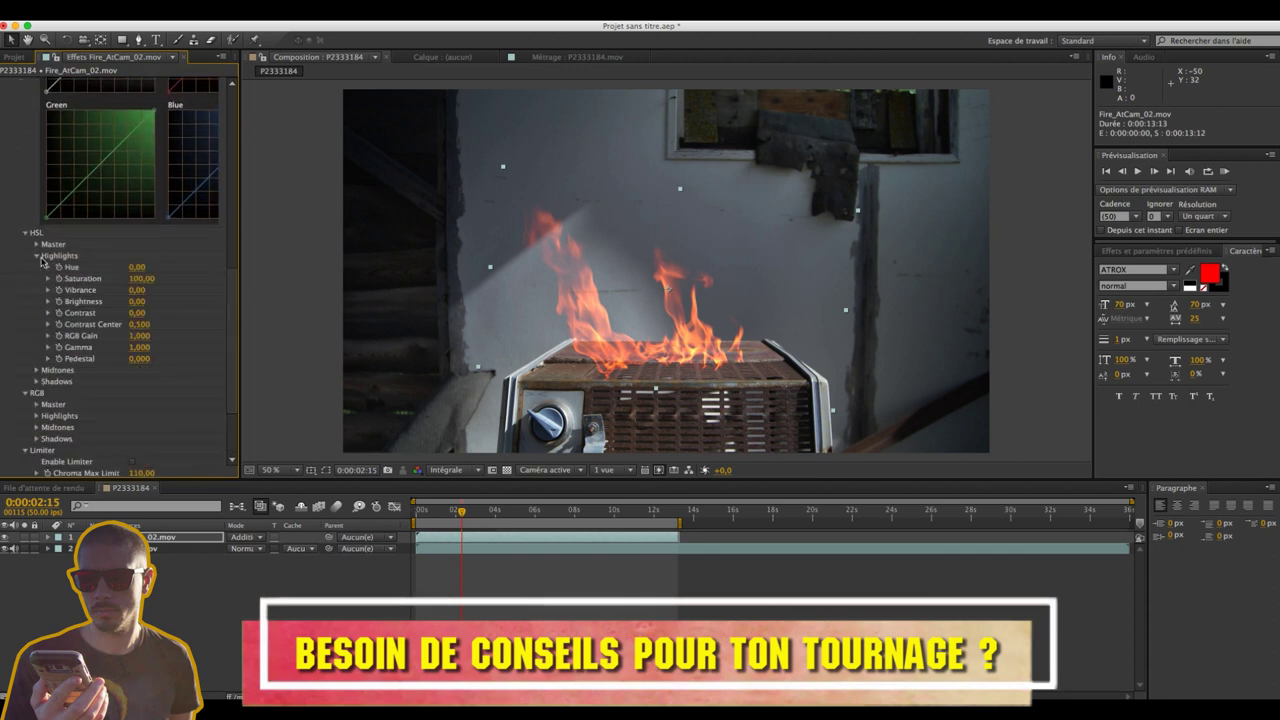
left_click_drag(138, 285, 124, 283)
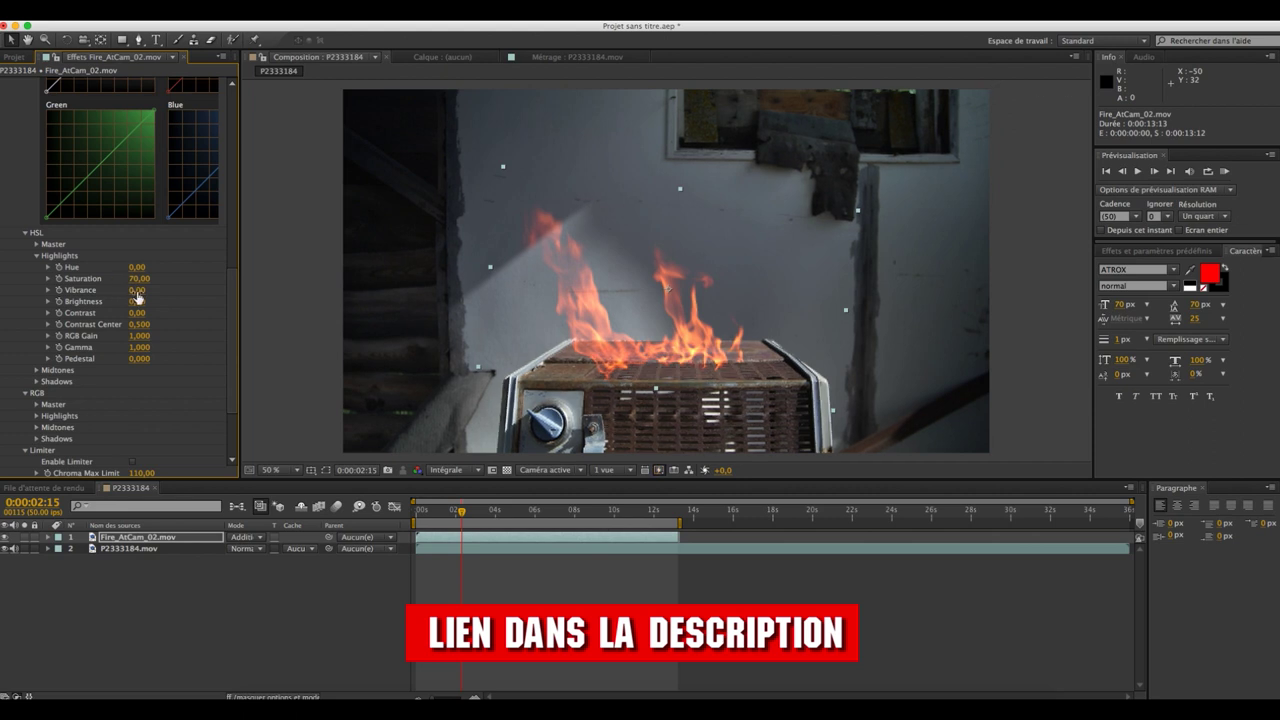
left_click_drag(146, 299, 133, 299)
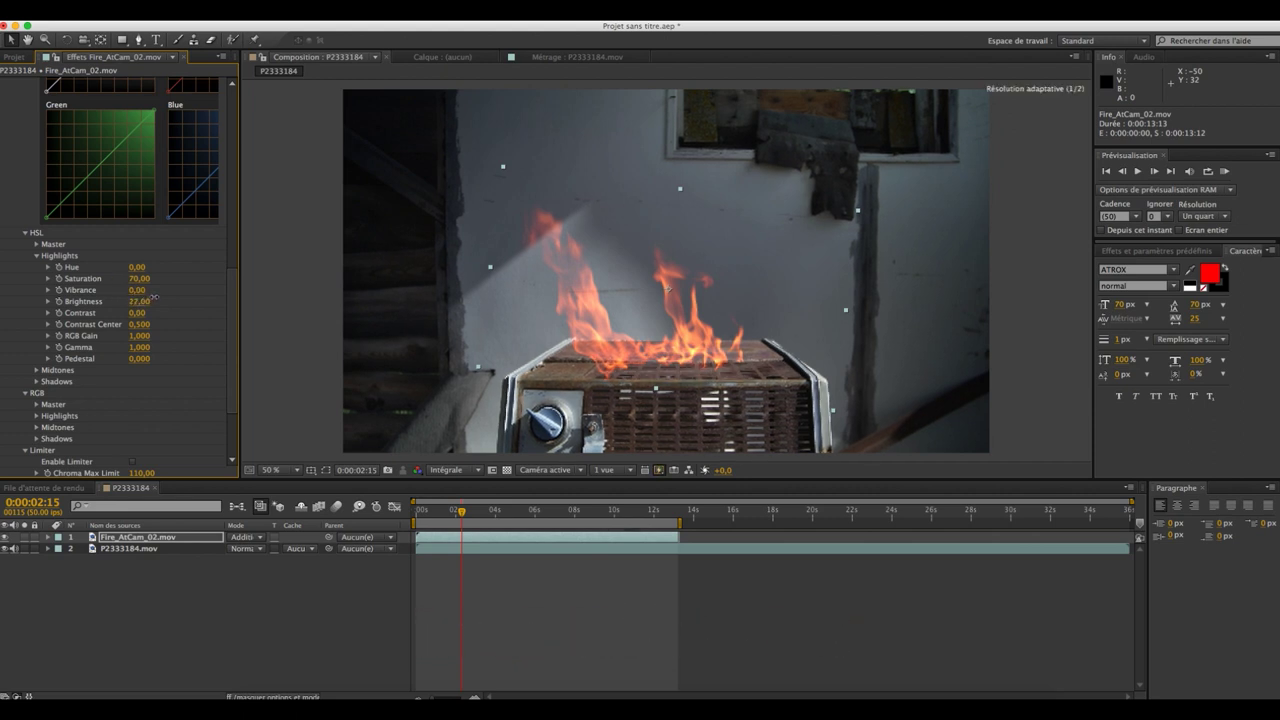
left_click(1225, 171)
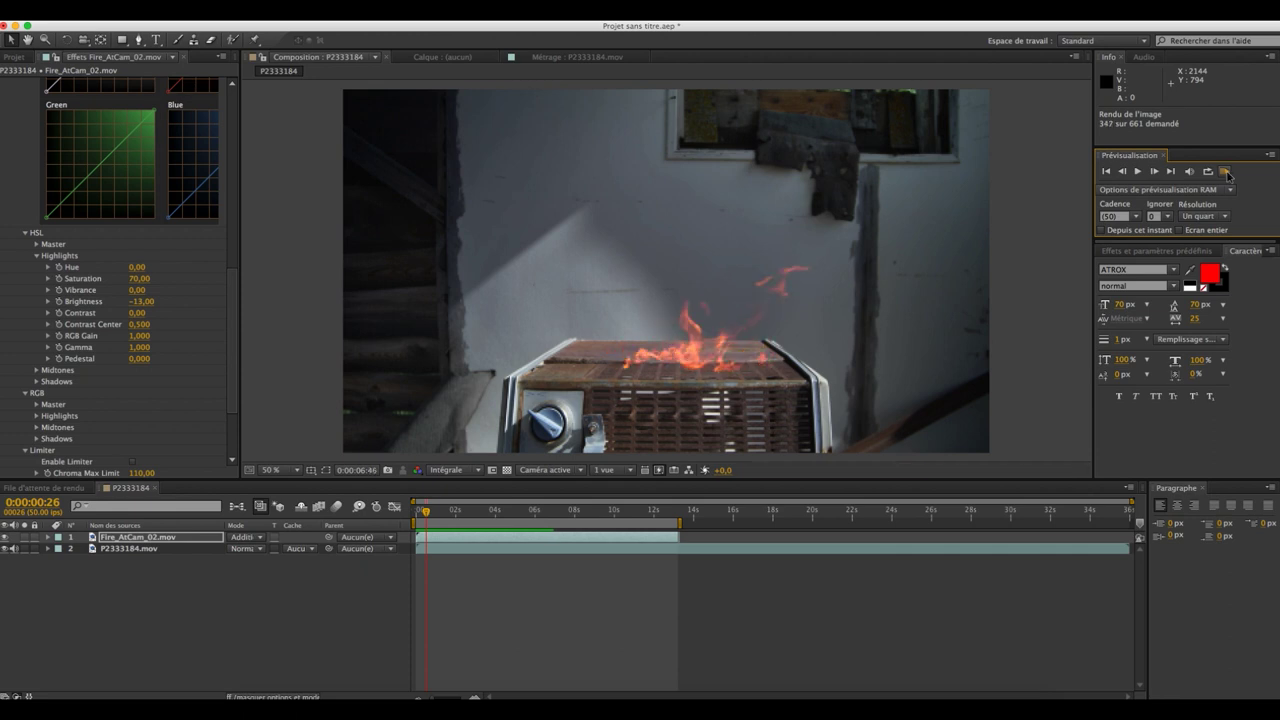
left_click(1226, 172)
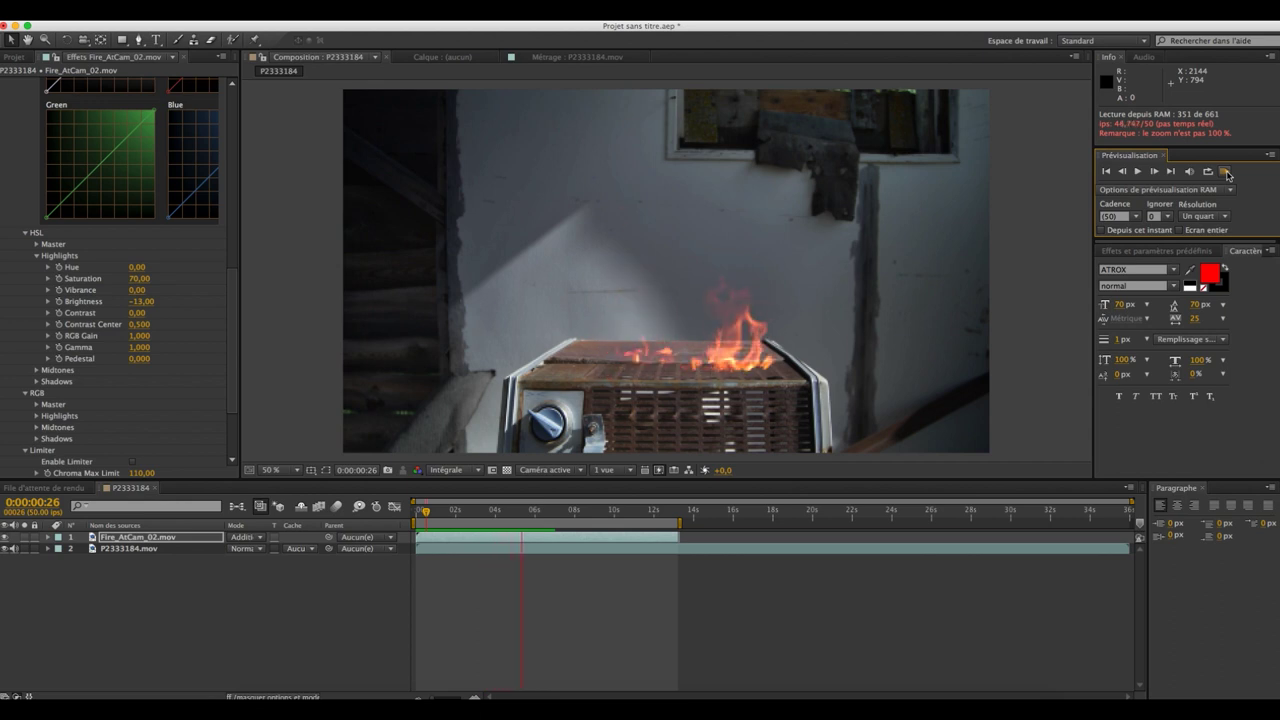
left_click(1226, 172)
left_click_drag(446, 512, 457, 512)
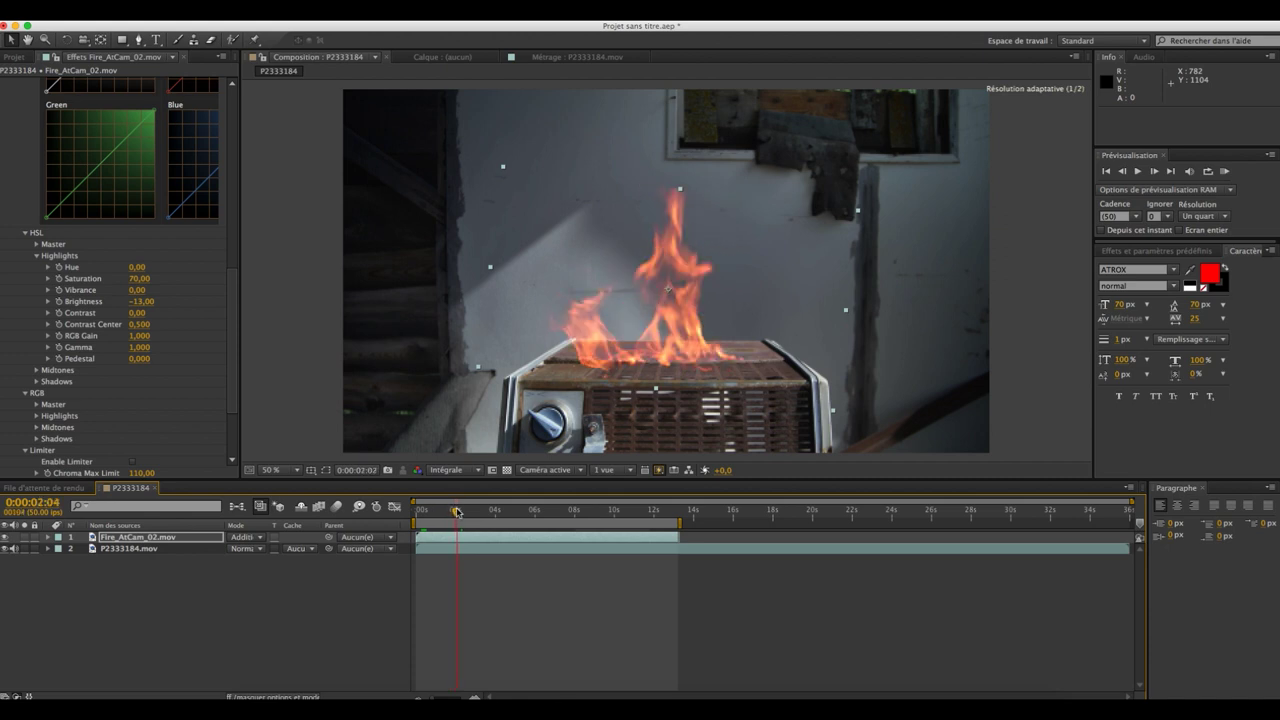
left_click(699, 579)
mouse_move(457, 513)
left_mouse_down()
mouse_move(476, 510)
mouse_move(433, 516)
left_mouse_up()
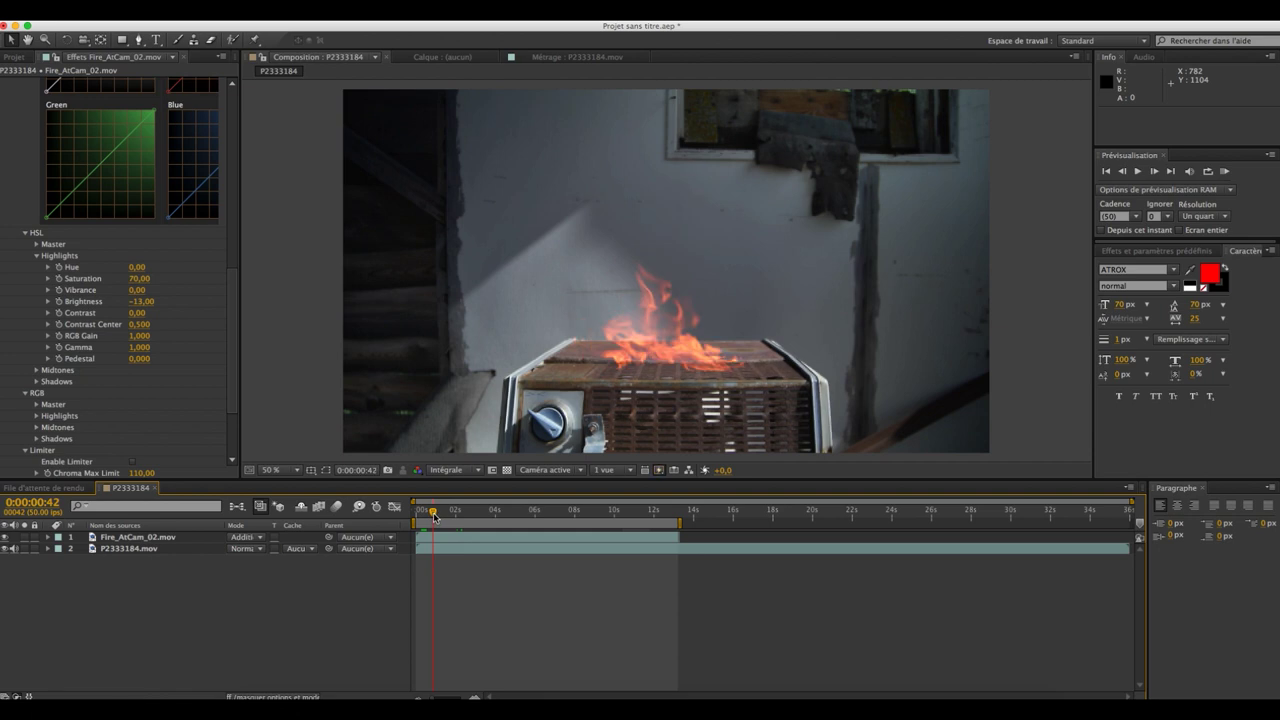
Step: Select the fire layer and add a Courbes effect to it
left_click(435, 516)
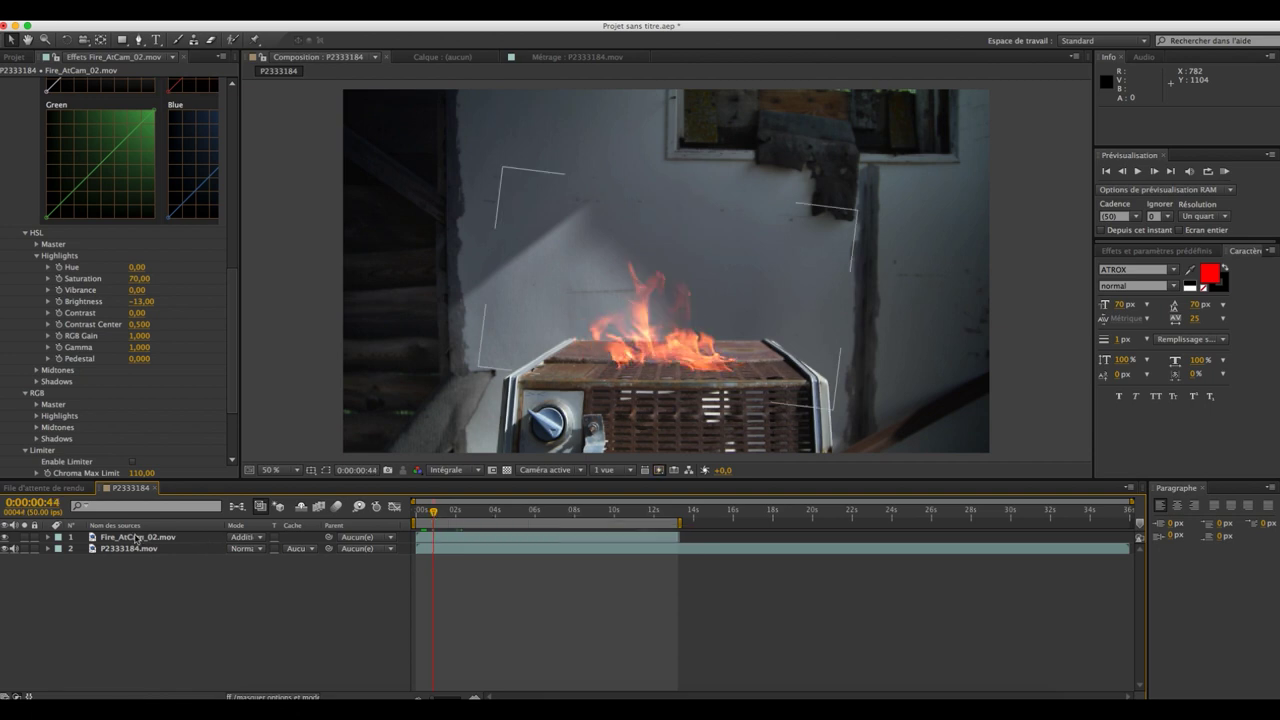
left_click_drag(494, 168, 668, 289)
left_click(308, 10)
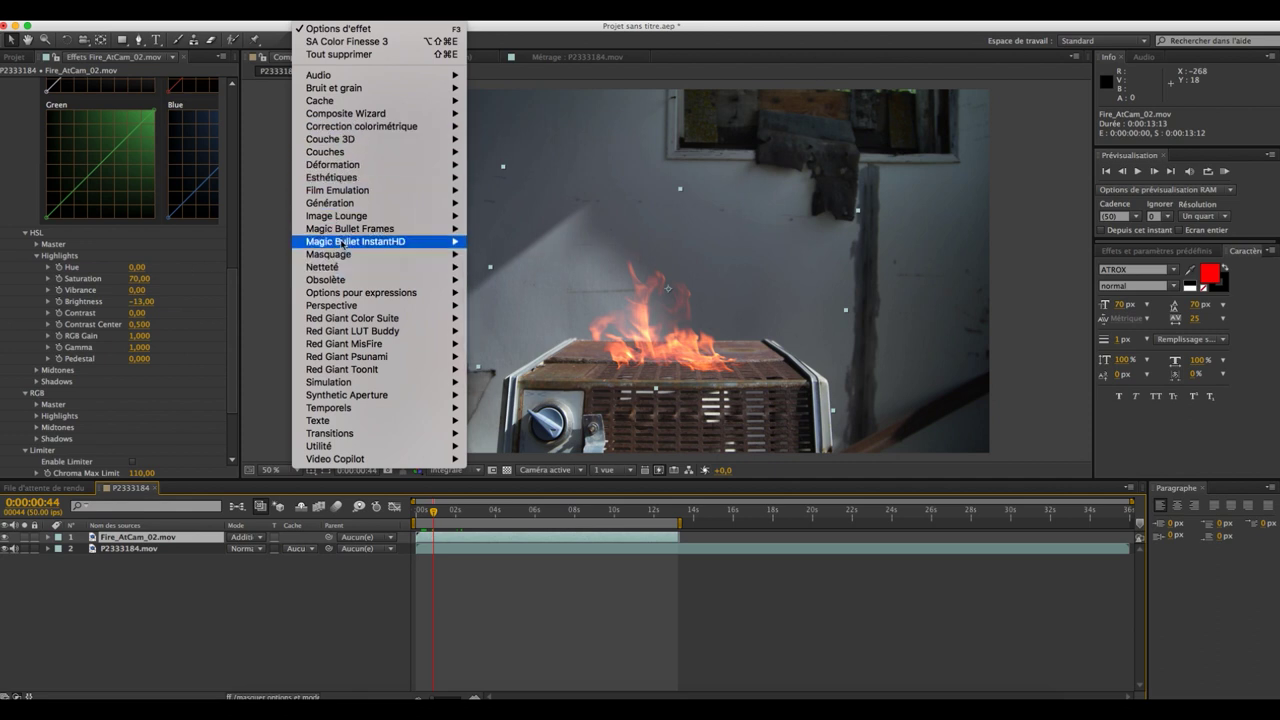
mouse_move(346, 226)
mouse_move(366, 130)
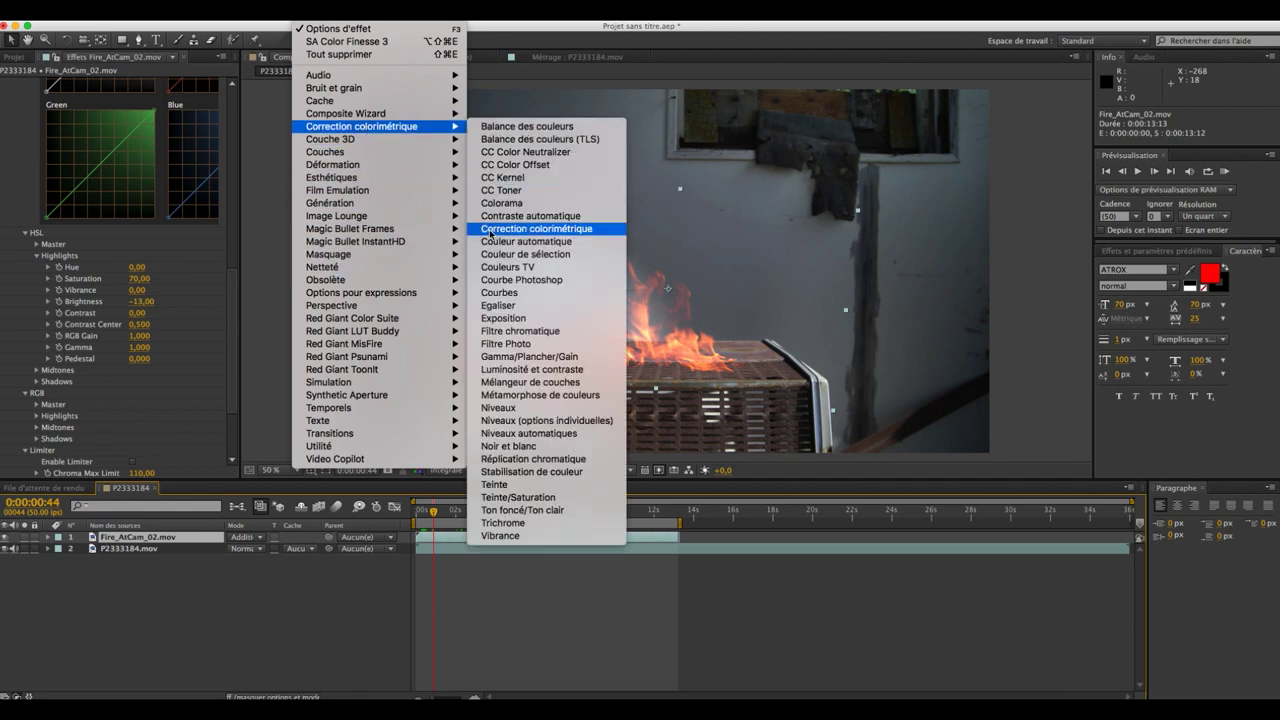
left_click(494, 293)
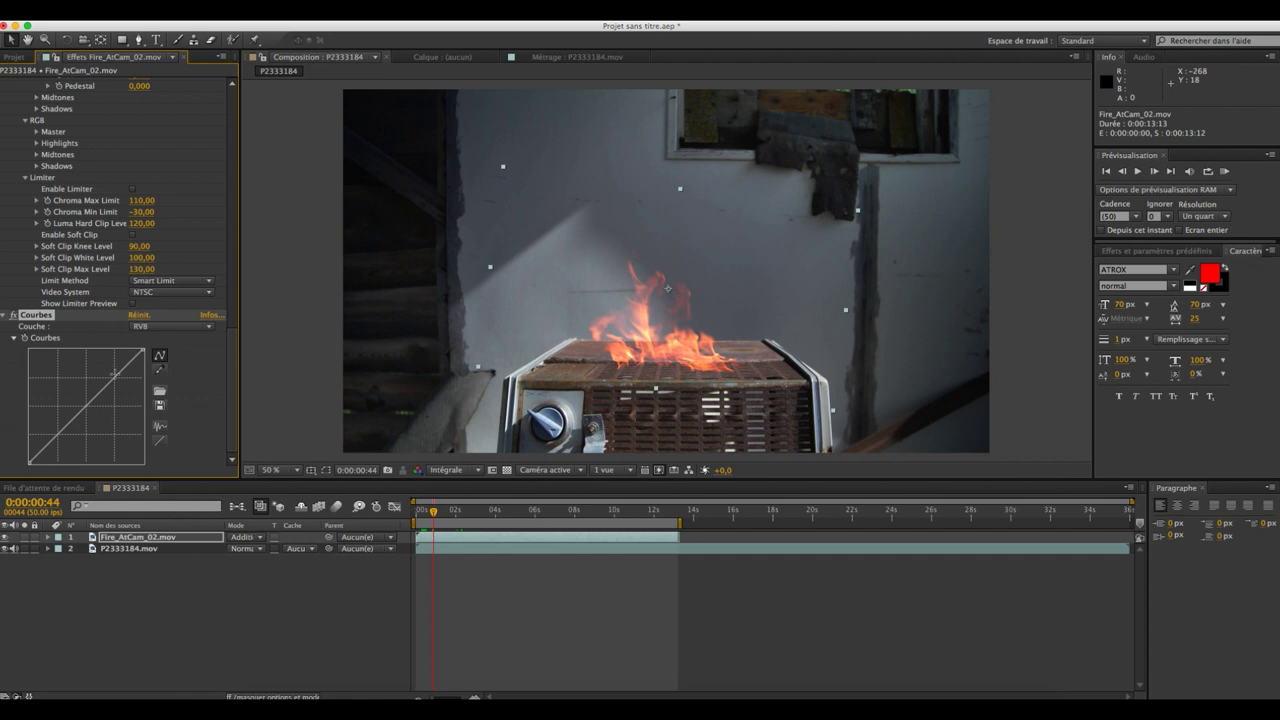
Step: Add control points and lift the flames' RVB curve slightly to brighten them
left_click_drag(115, 384, 113, 394)
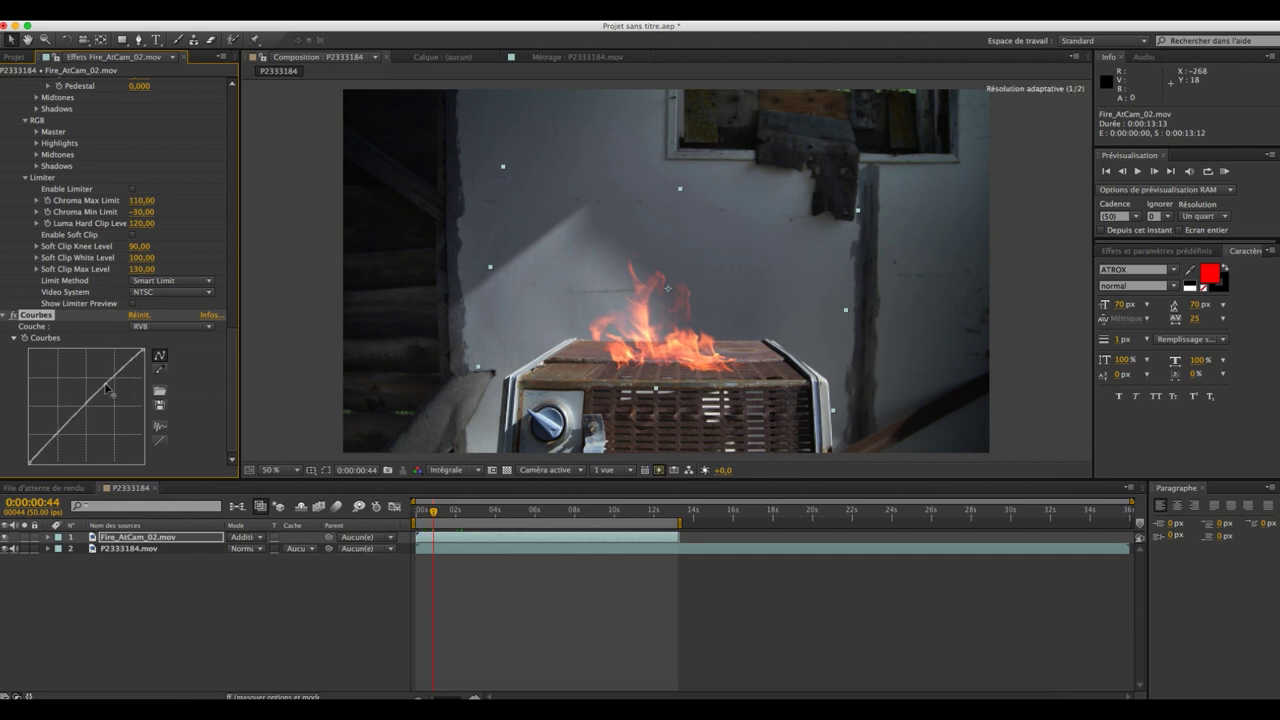
left_click(79, 420)
left_click_drag(79, 415, 40, 450)
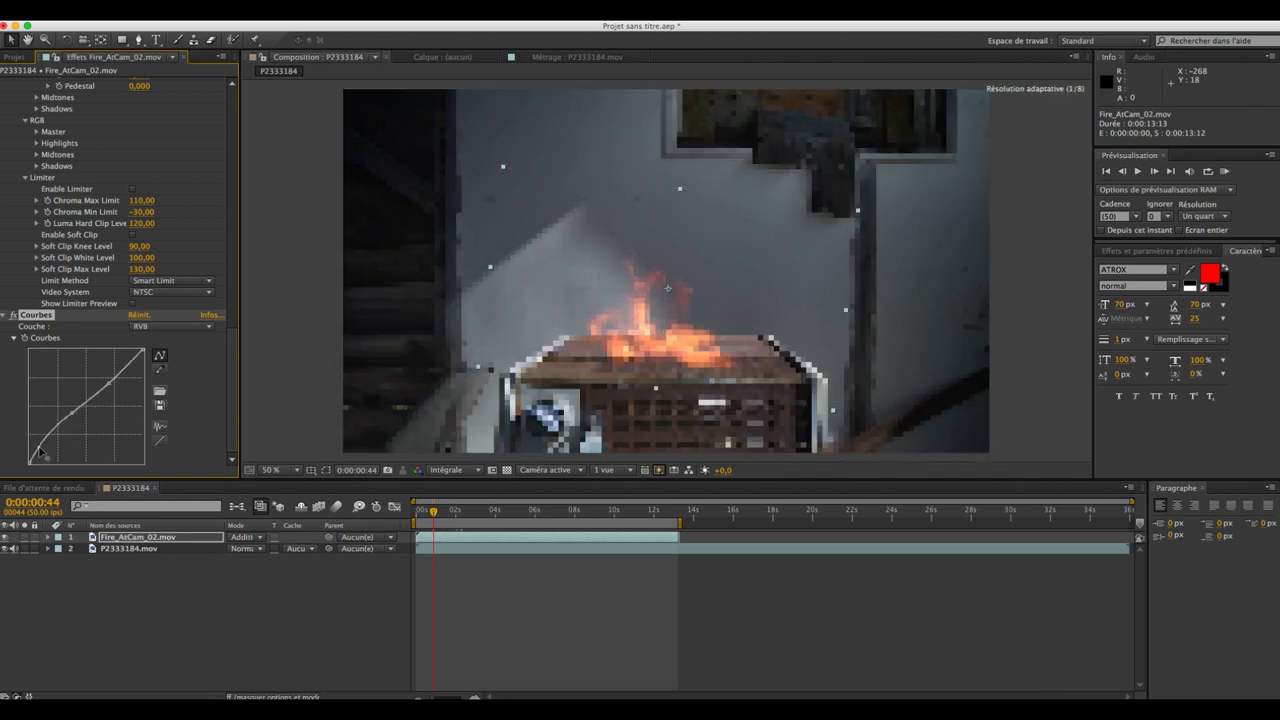
left_click_drag(40, 450, 34, 456)
left_click_drag(108, 384, 106, 388)
left_click_drag(106, 388, 111, 385)
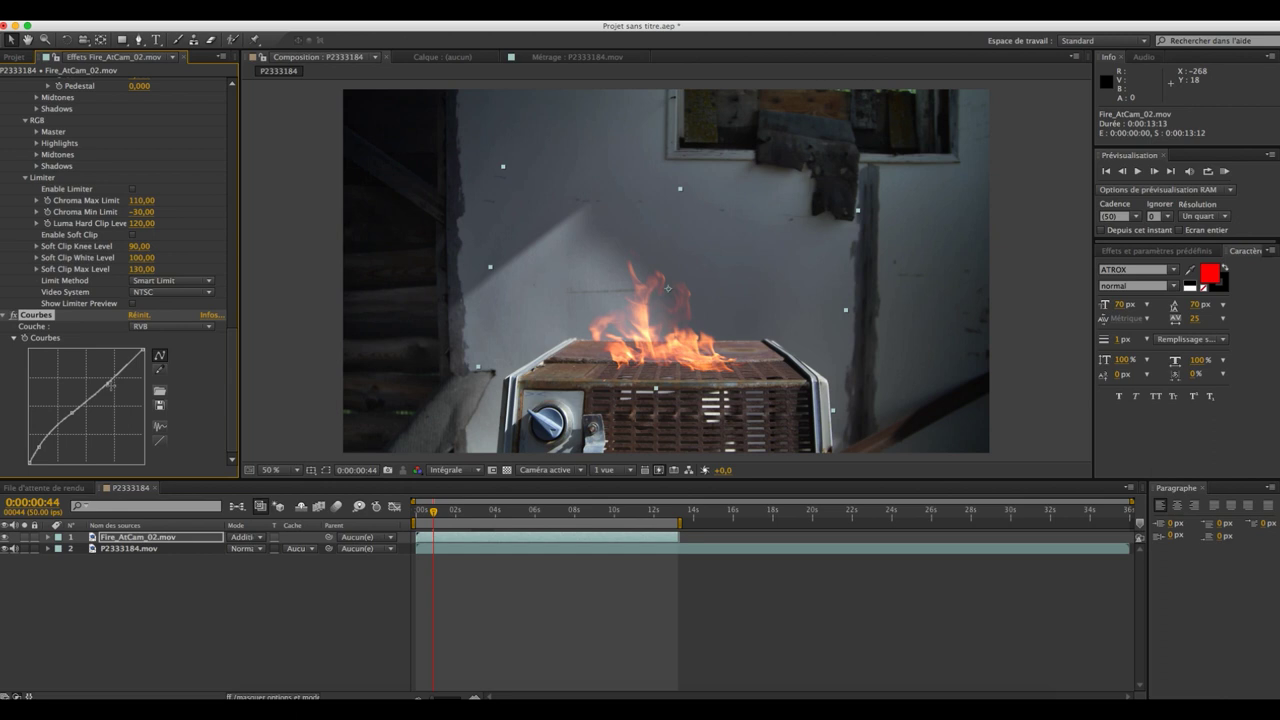
Step: Reshape the Courbes darkening curve on P2333184.mov, then reselect the fire layer
left_click(127, 550)
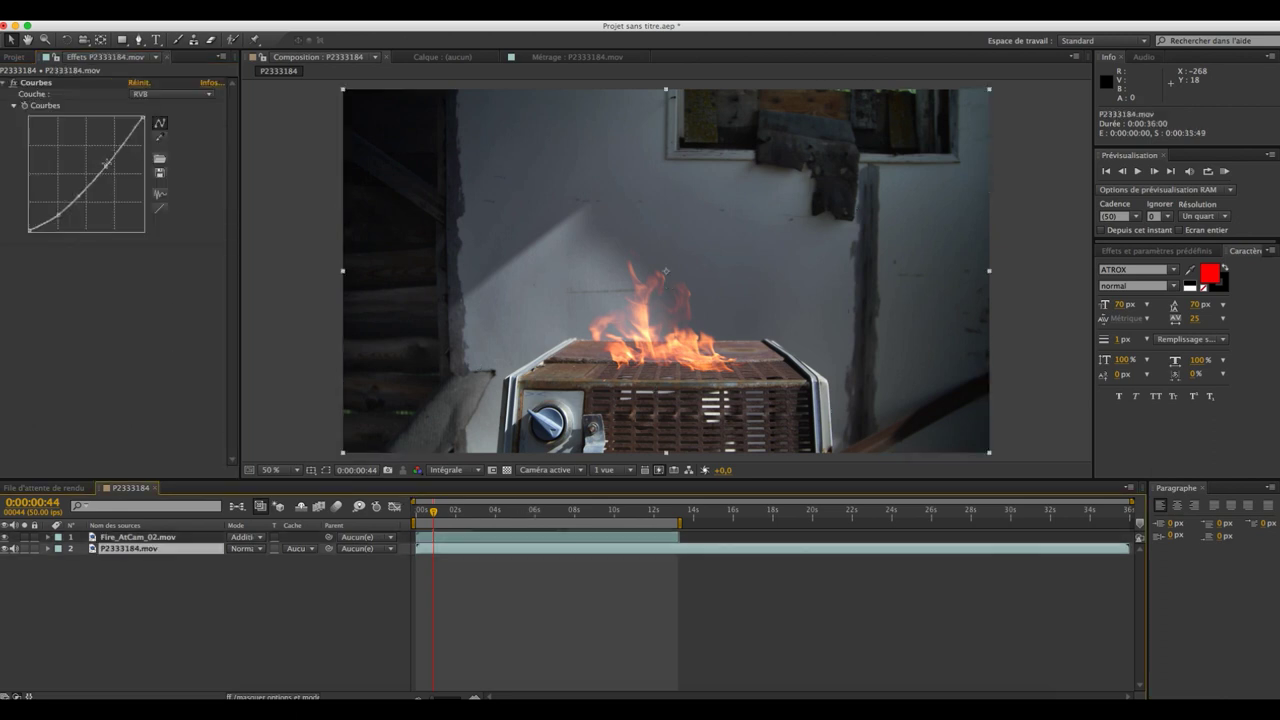
left_click_drag(105, 166, 82, 202)
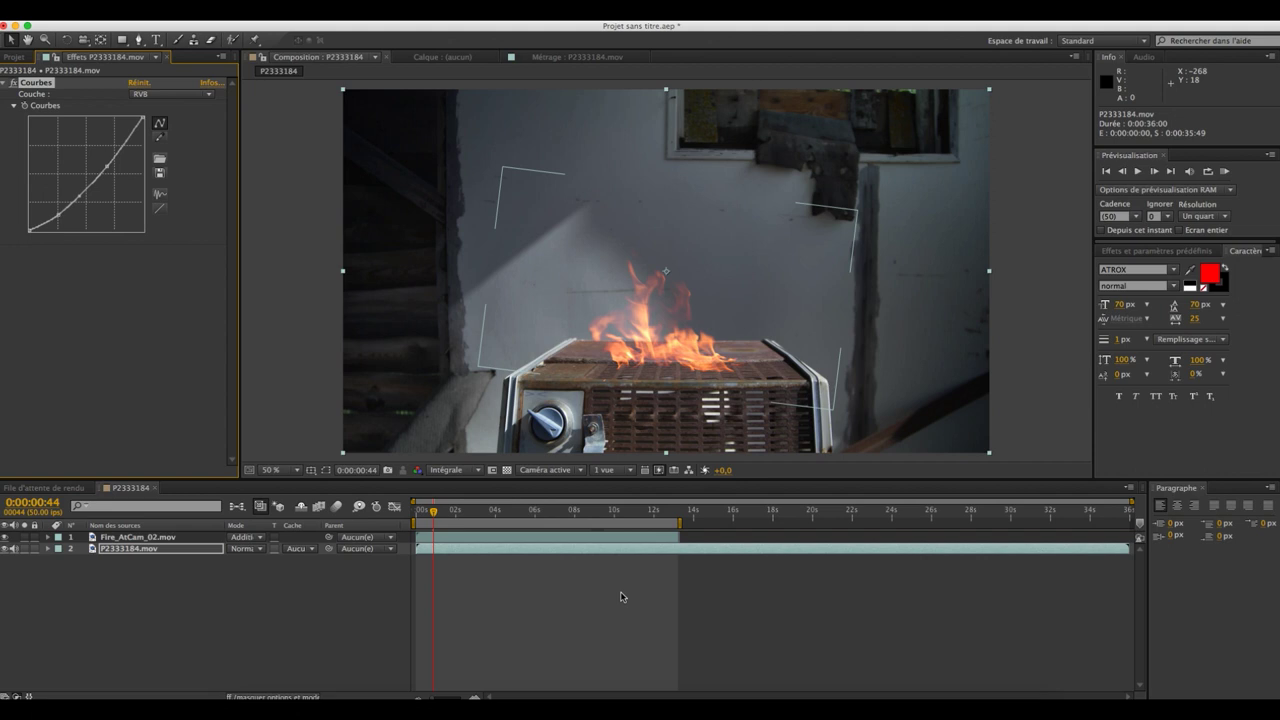
left_click(137, 546)
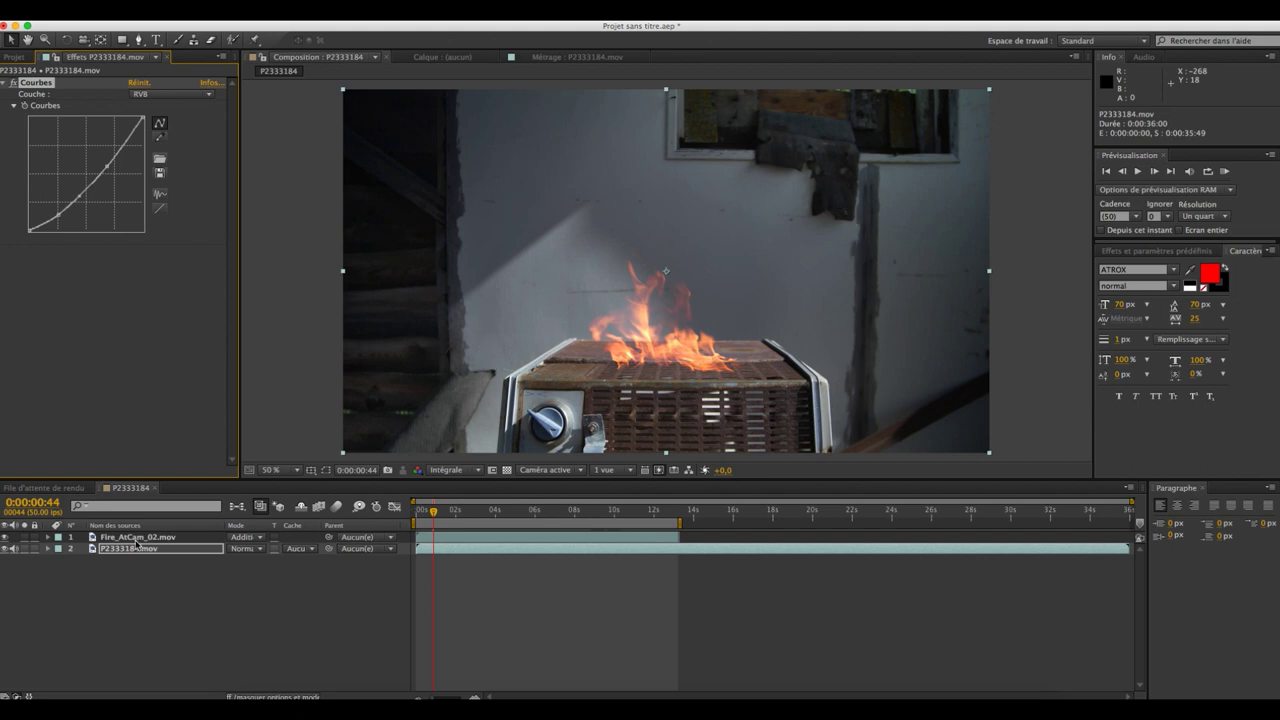
left_click(141, 539)
left_click(135, 539)
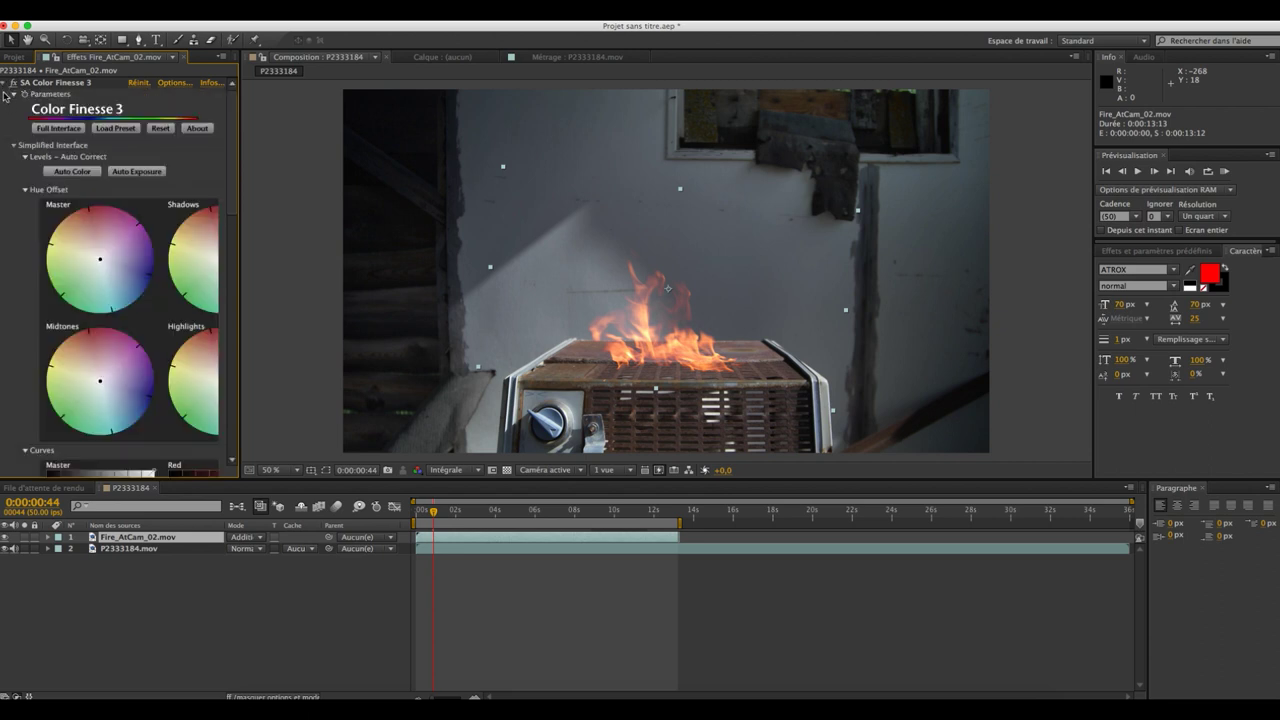
Step: Duplicate the Fire_AtCam_02.mov layer with Ctrl+D and shift the copy right over the heater
left_click(5, 83)
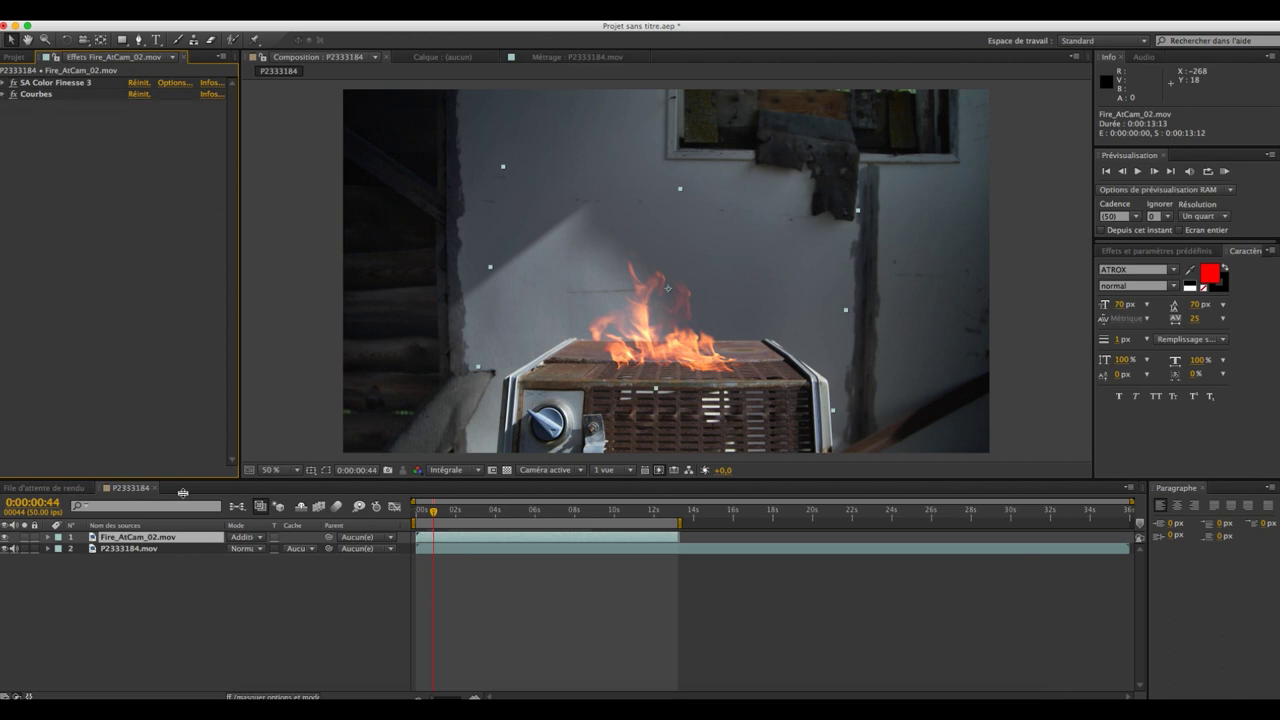
left_click(171, 540)
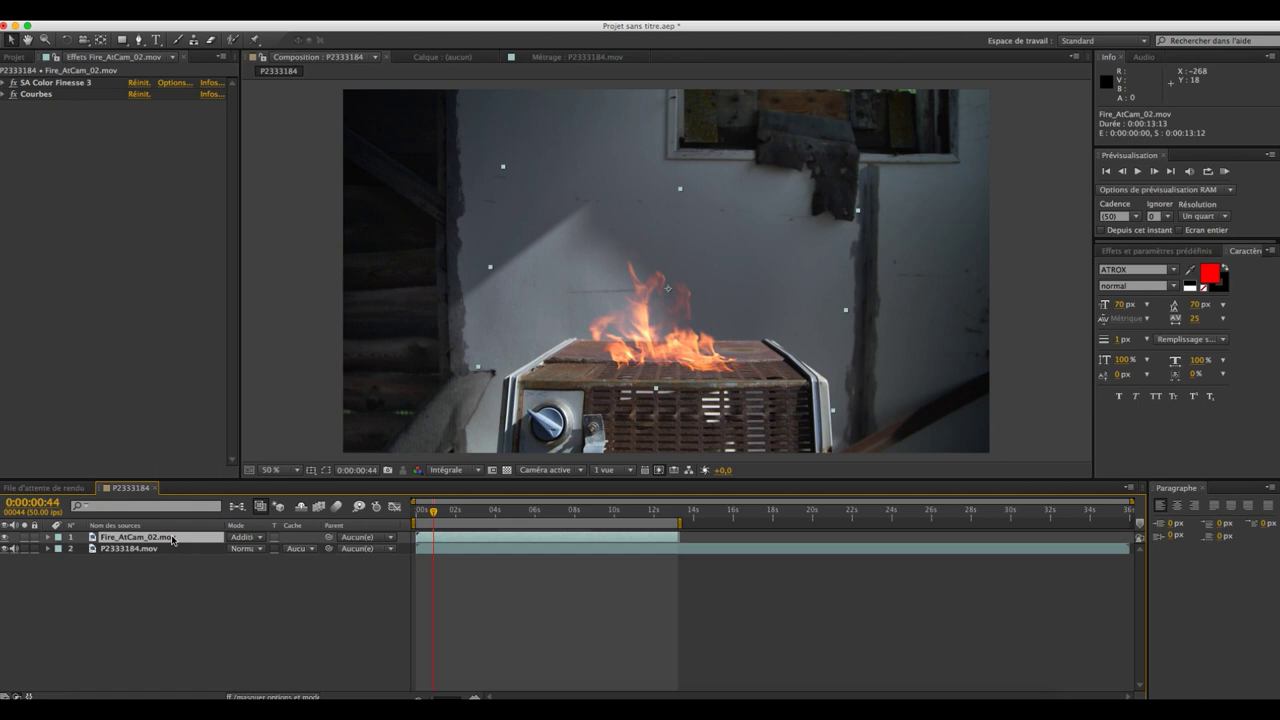
key("ctrl+d")
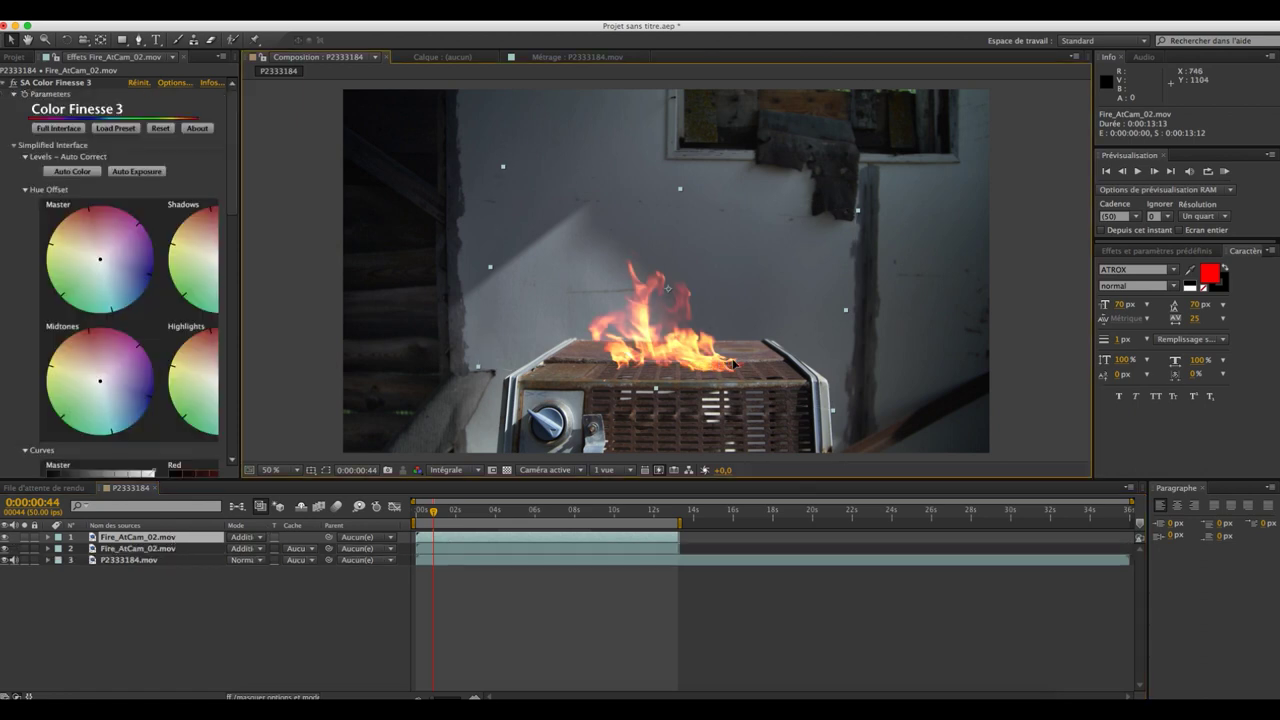
left_click_drag(726, 363, 738, 363)
key("Return")
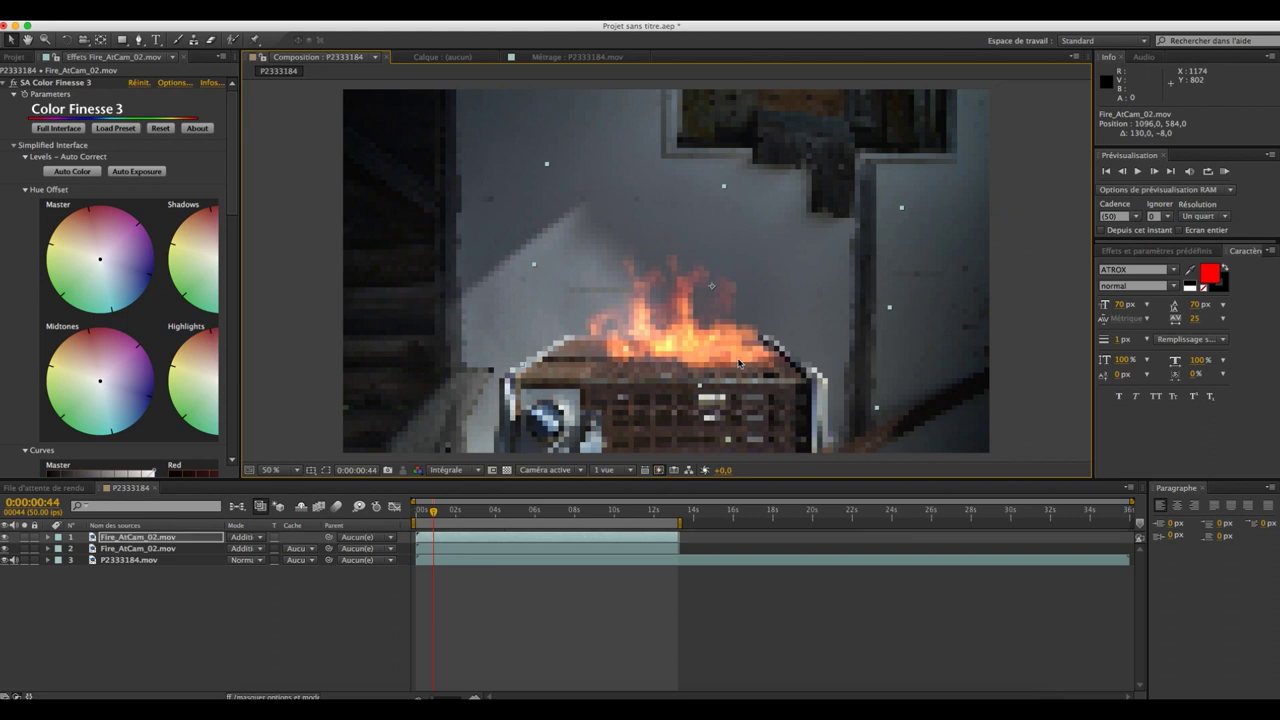
left_click(557, 541)
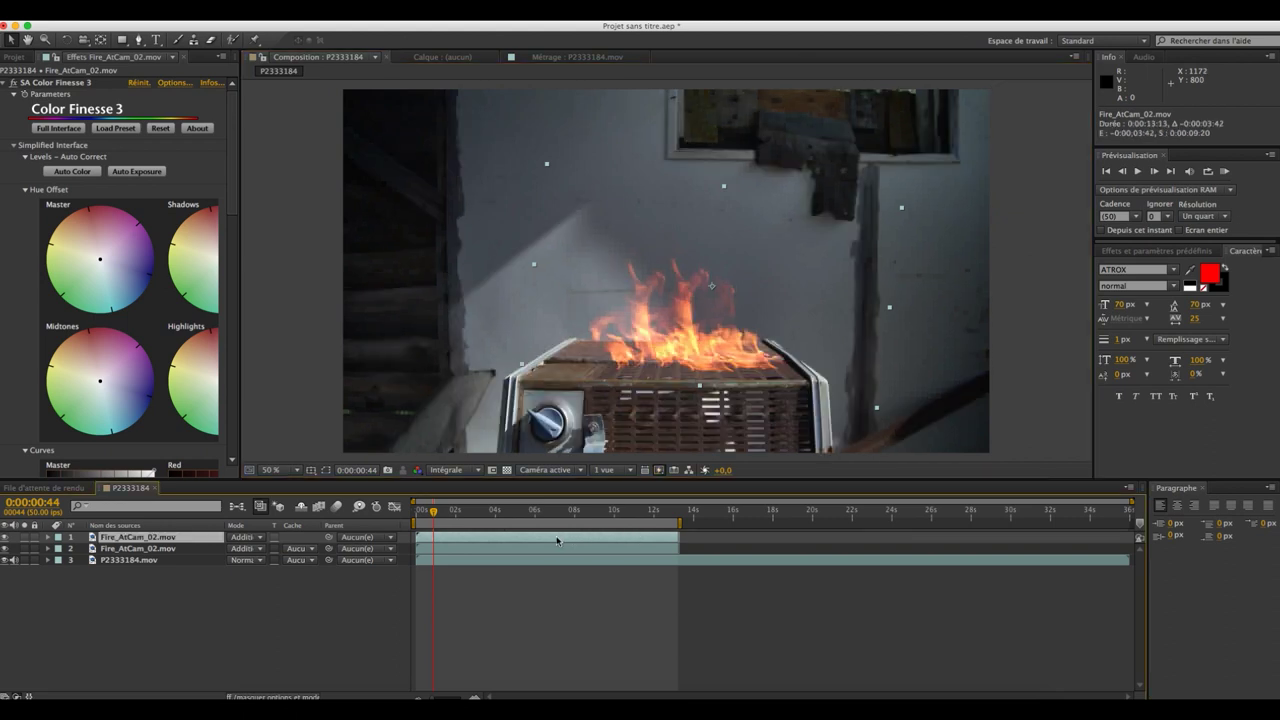
Step: RAM-preview the doubled flames on the heater, stop it, and scrub to a later frame
left_click(1227, 172)
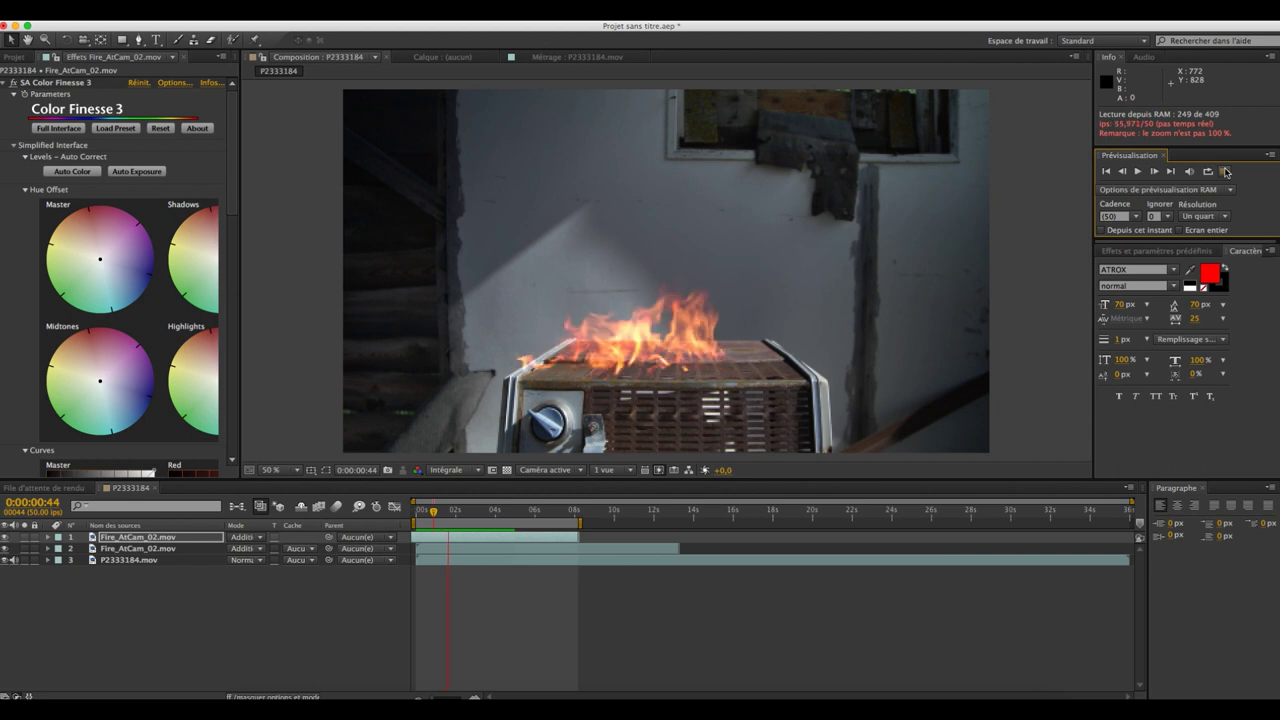
key("space")
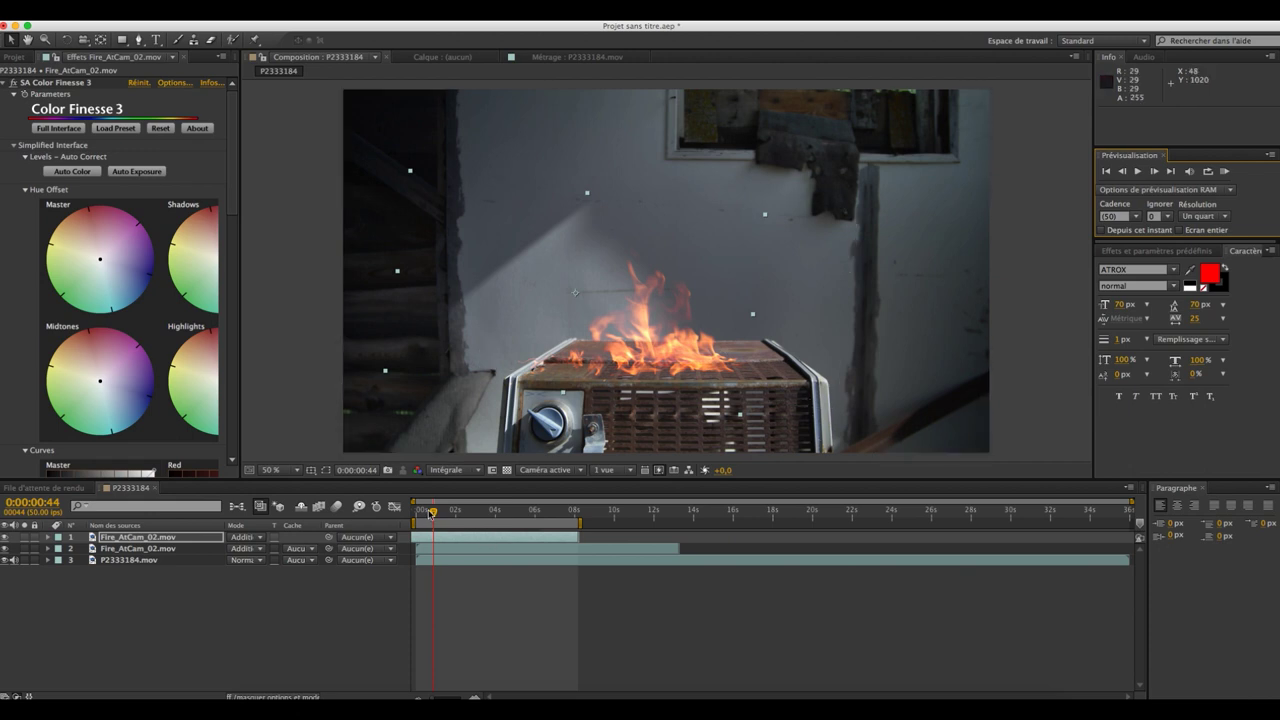
left_click_drag(443, 512, 452, 511)
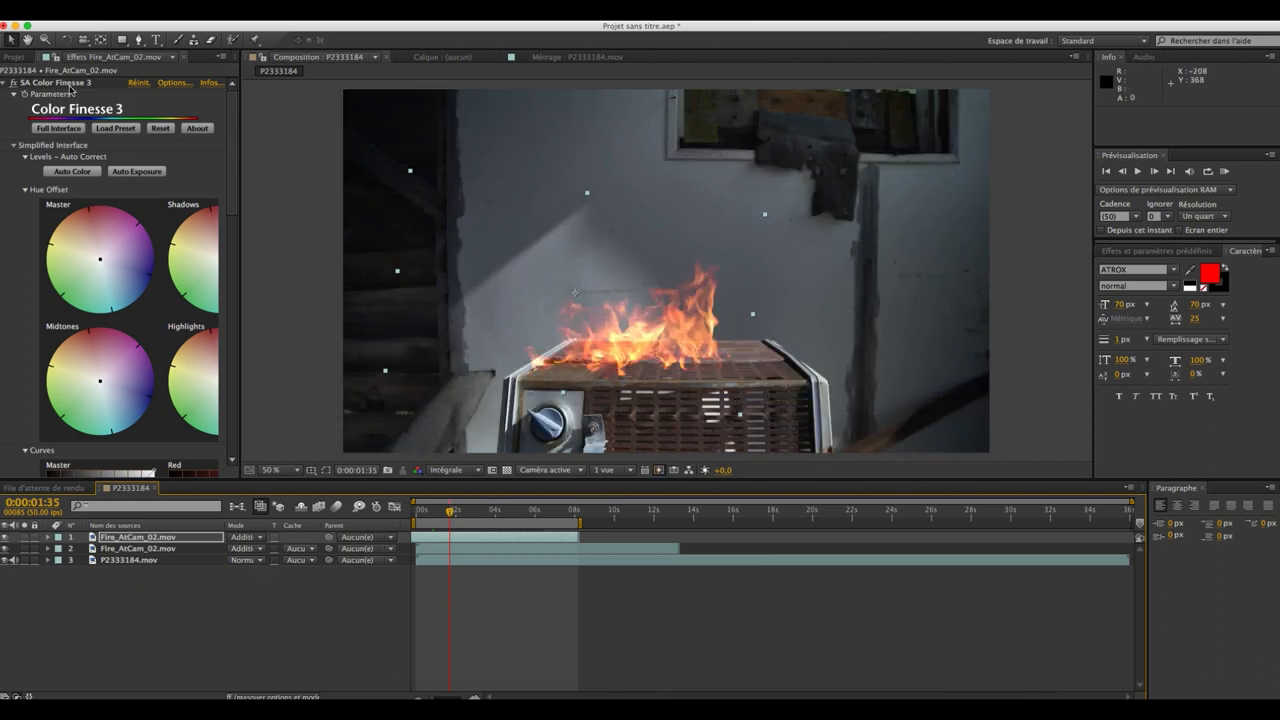
Step: Add the P2333183.mov room shot from the Project panel to the top of the composition
left_click(23, 59)
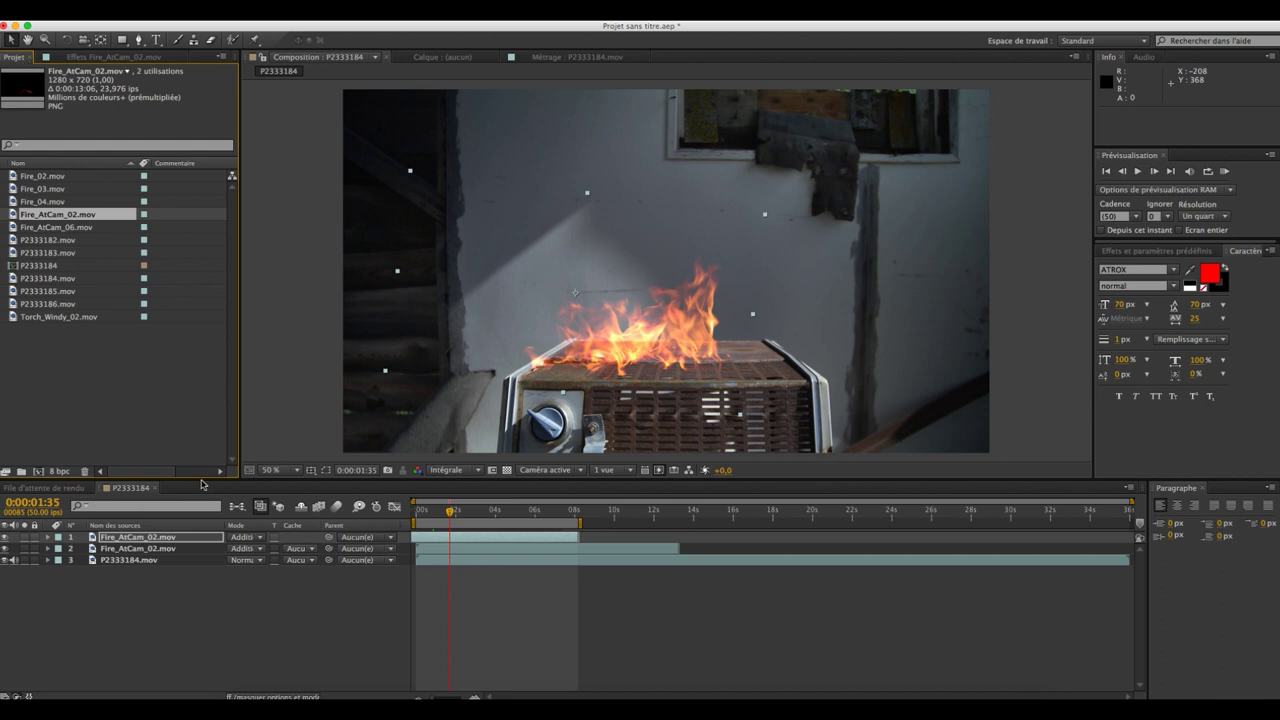
left_click_drag(48, 252, 428, 537)
left_click(431, 511)
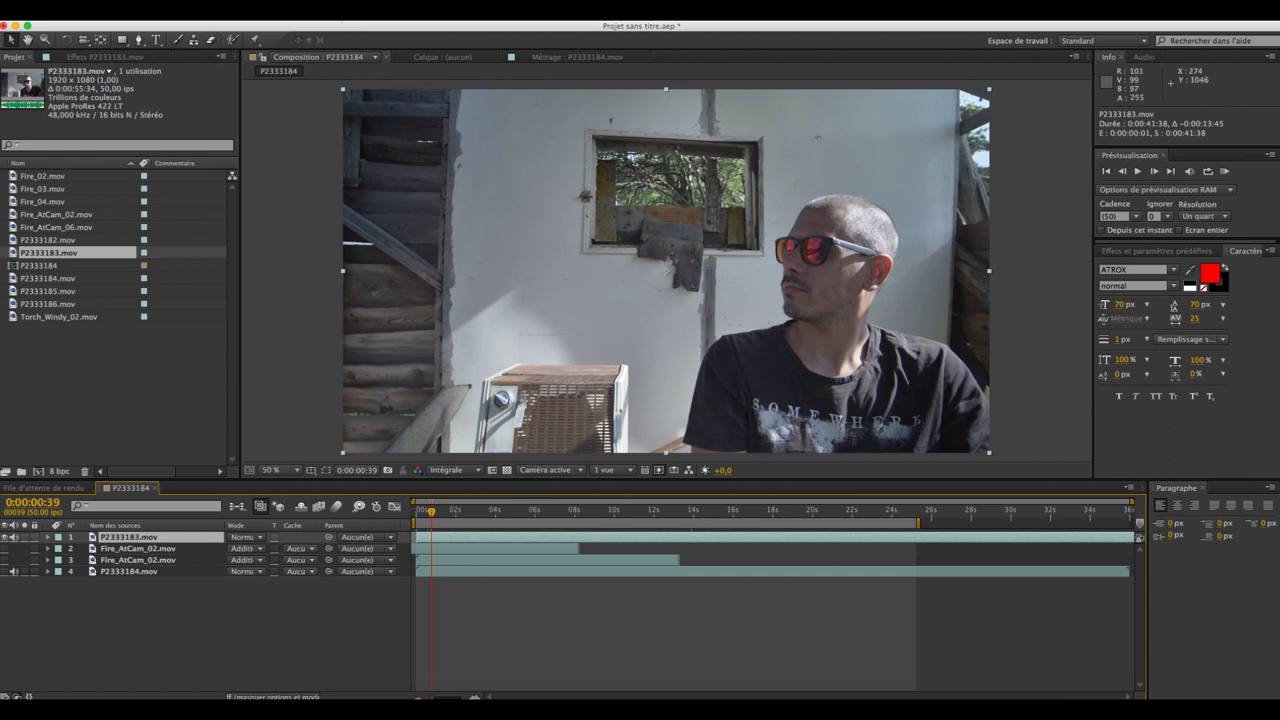
Step: Apply a Courbes effect to P2333183.mov and bow the curve downward to darken it
left_click(308, 10)
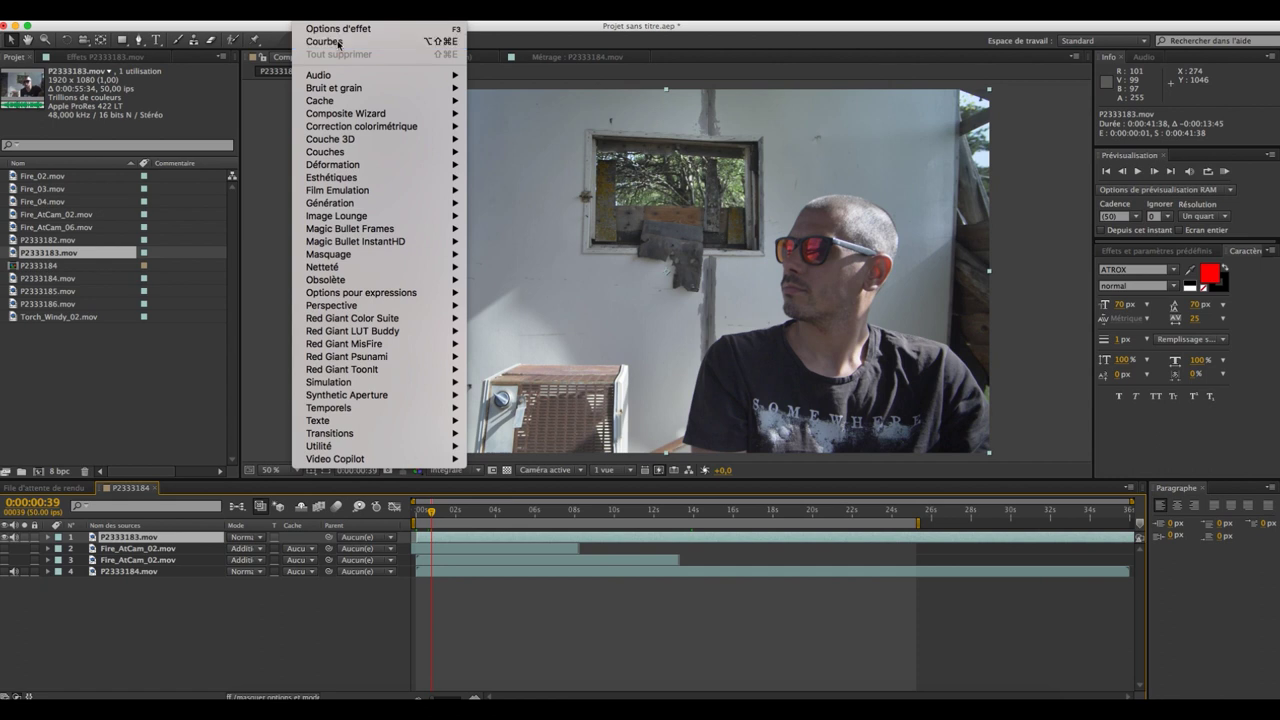
left_click(339, 42)
left_click_drag(114, 151, 123, 151)
left_click_drag(82, 204, 78, 207)
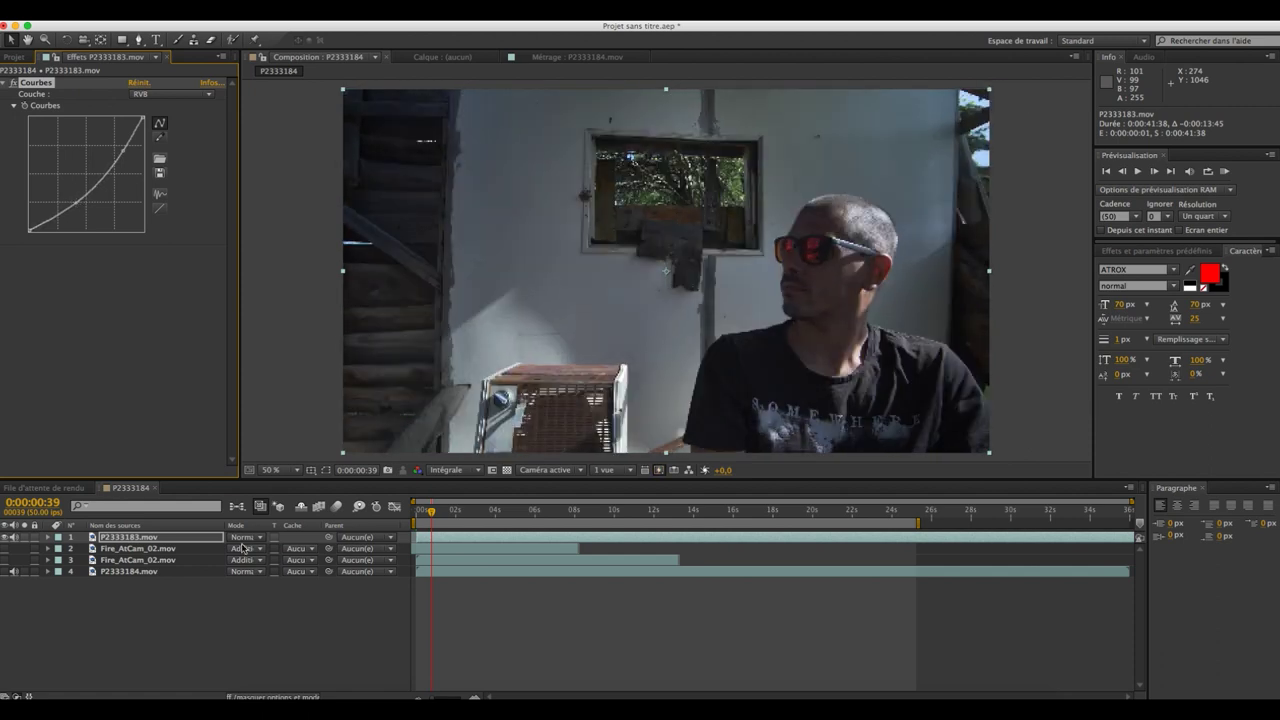
Step: Compare P2333183.mov with Courbes on and off, then adjust the curve points to slightly lift the image
left_click(13, 83)
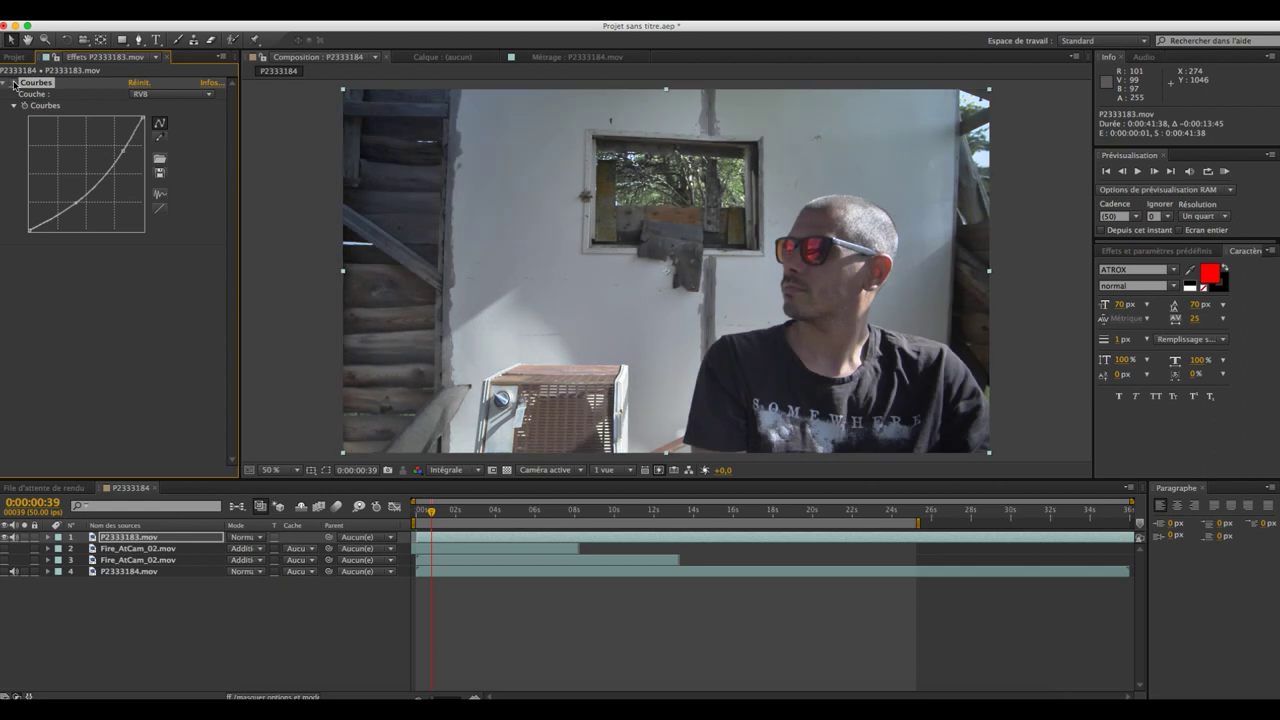
left_click(13, 83)
left_click(13, 83)
left_click(13, 83)
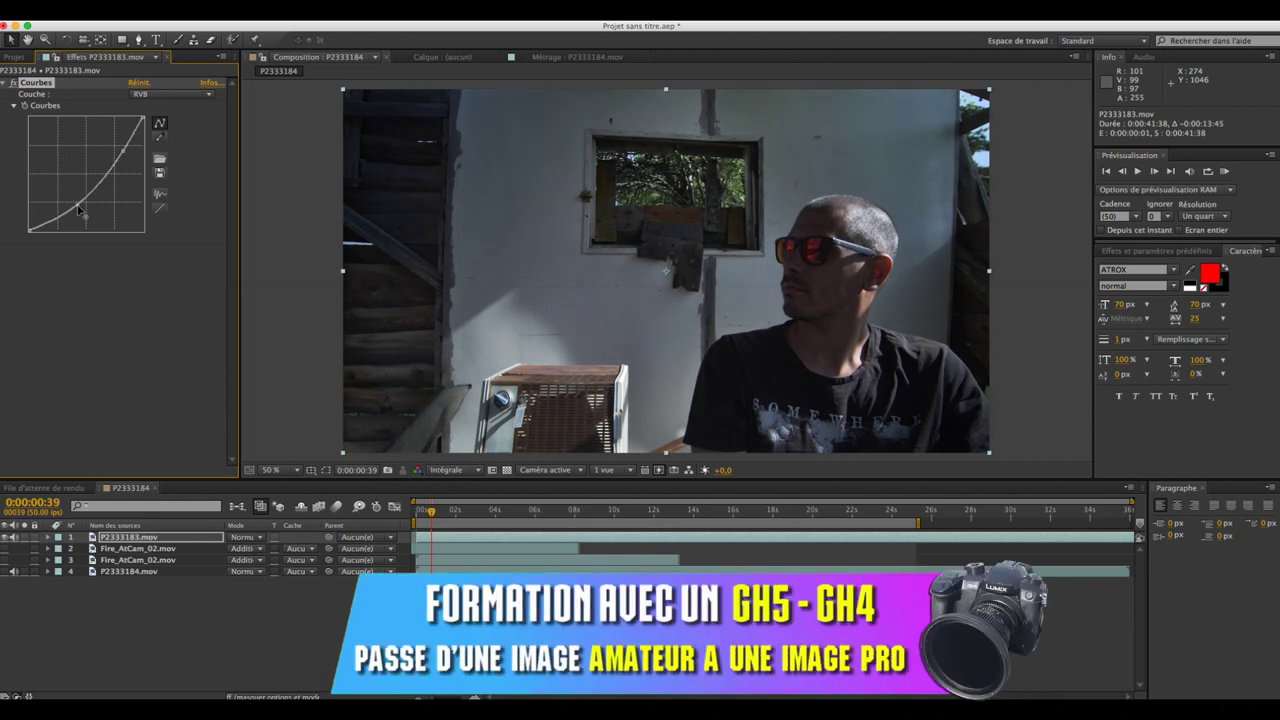
left_click_drag(79, 209, 102, 186)
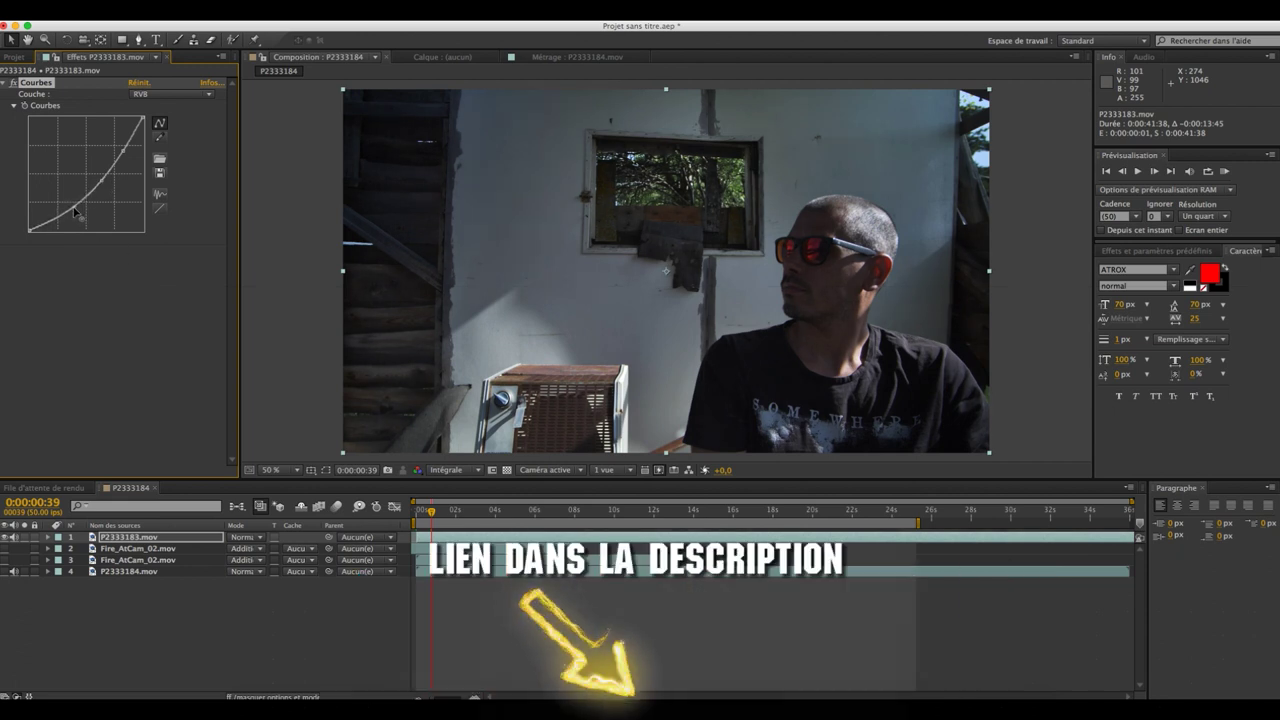
left_click_drag(78, 206, 71, 212)
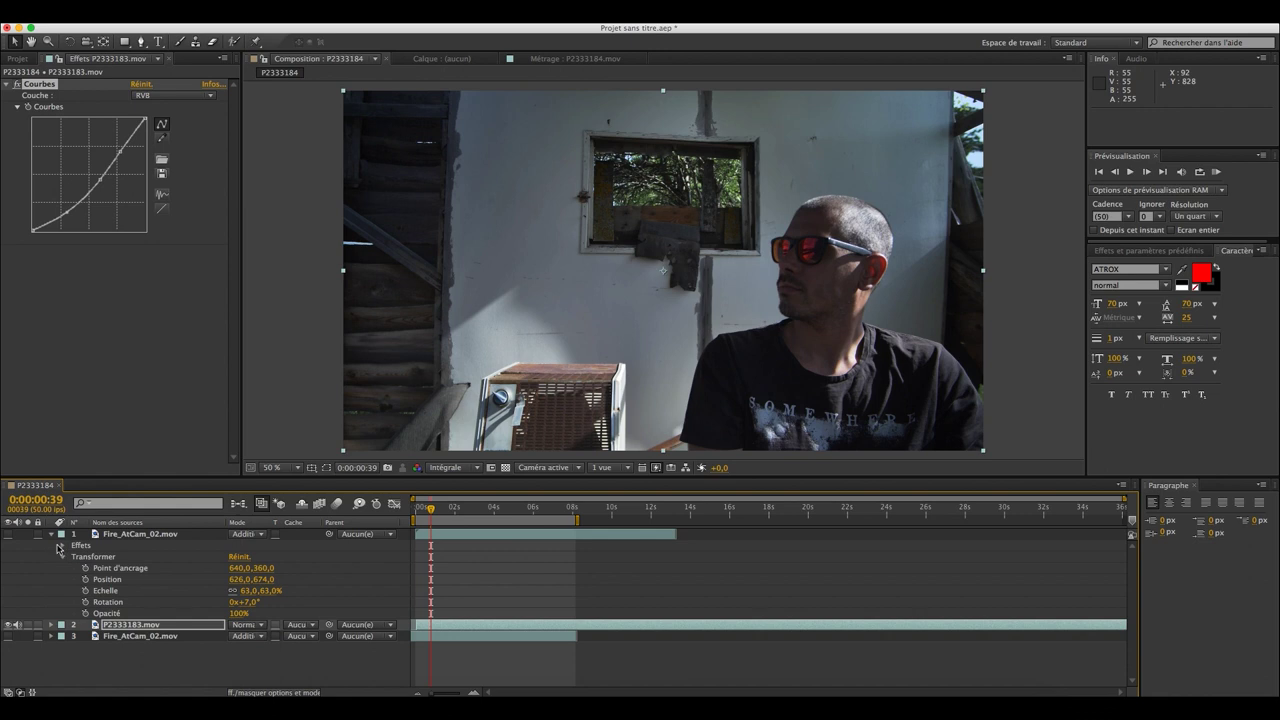
Step: Make the top Fire_AtCam_02.mov layer visible and scale it down to 56%
left_click(102, 537)
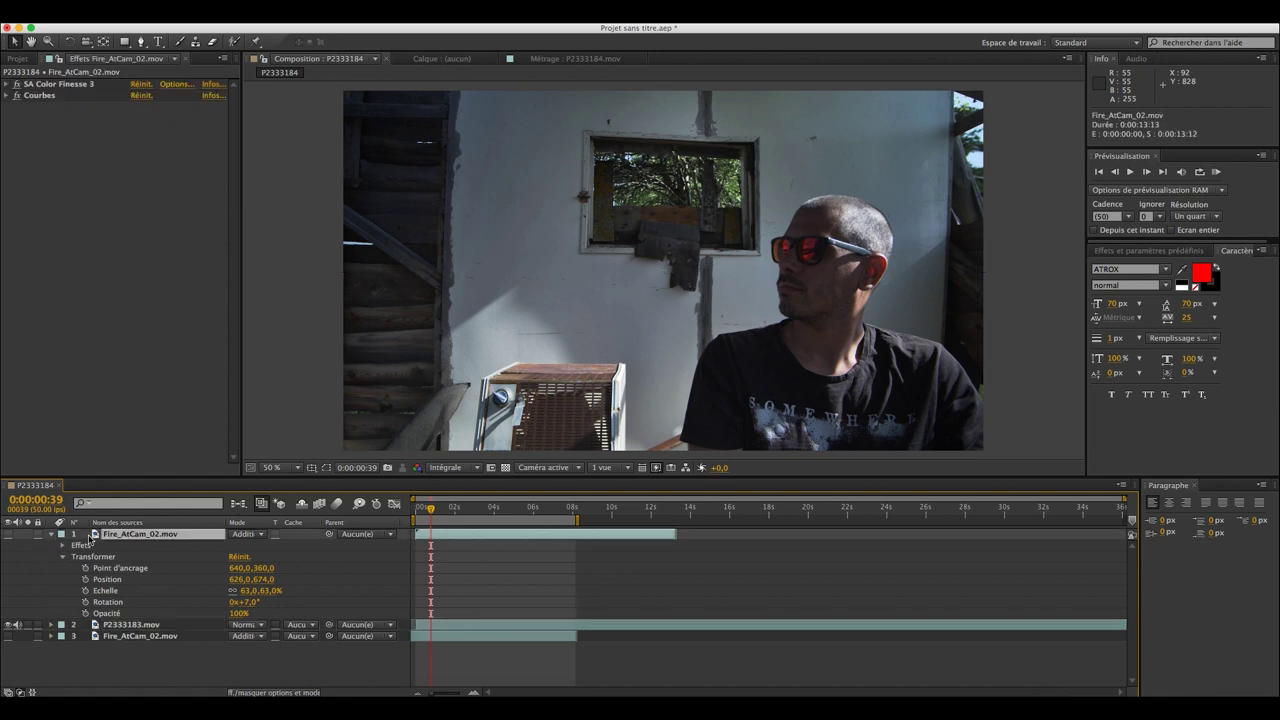
left_click(8, 535)
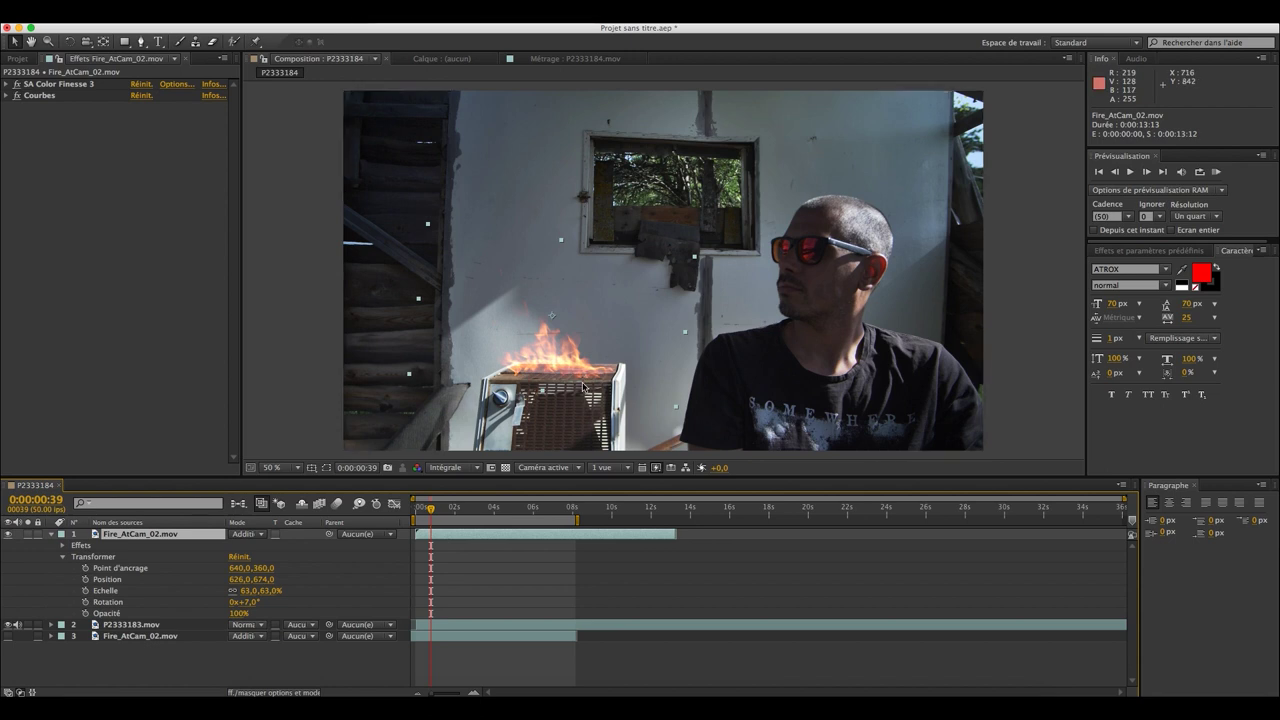
left_click_drag(240, 590, 240, 590)
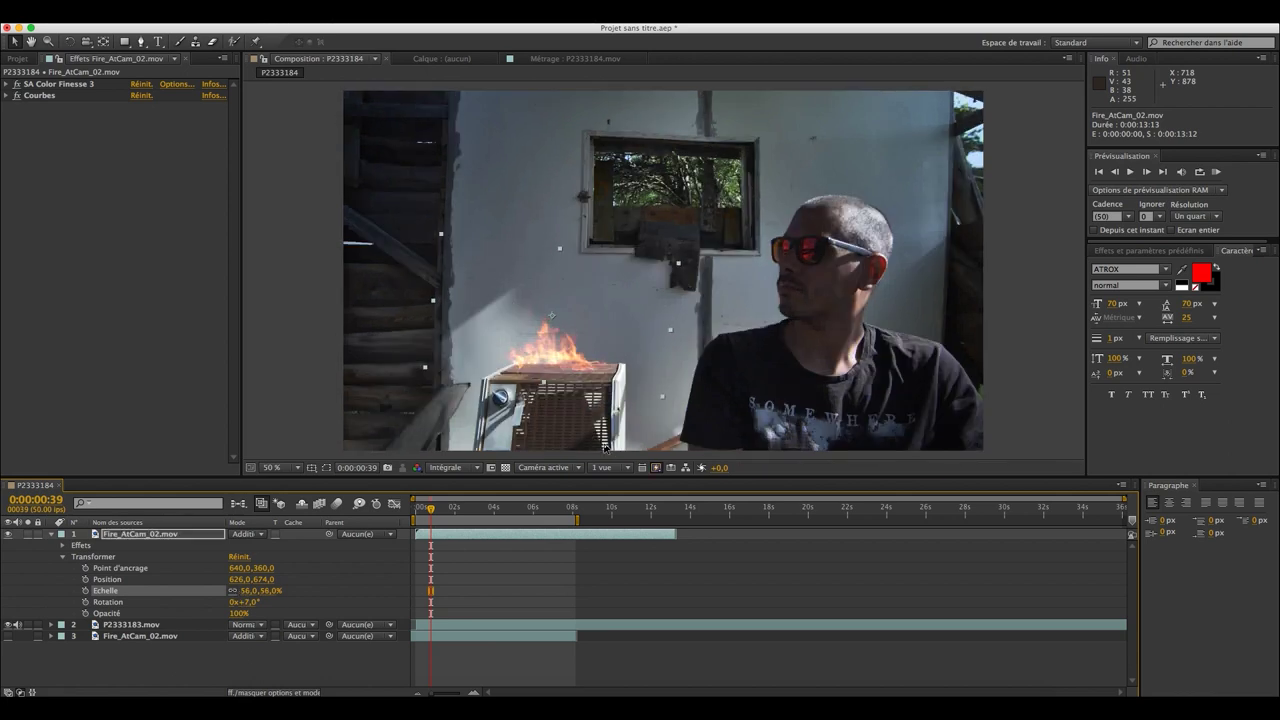
Step: Move the fire onto the heater top, nudging Position to about 632, 690
left_click_drag(584, 361, 585, 363)
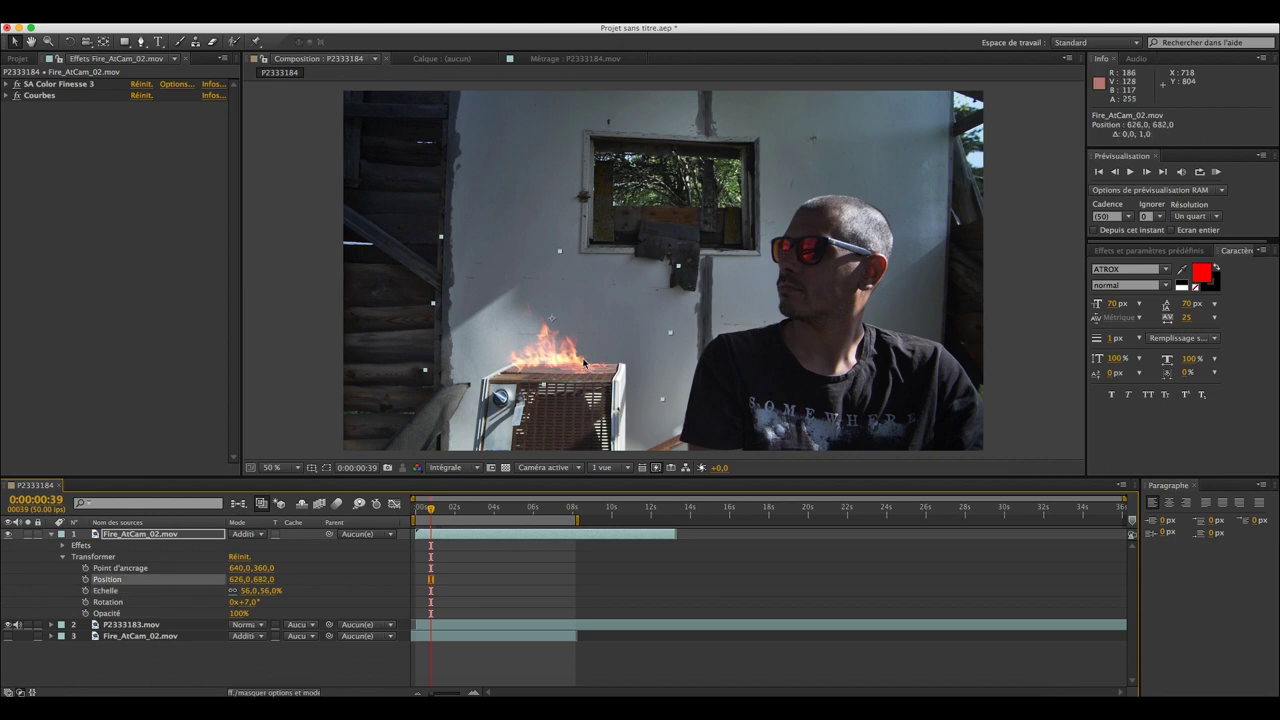
left_click_drag(584, 362, 585, 362)
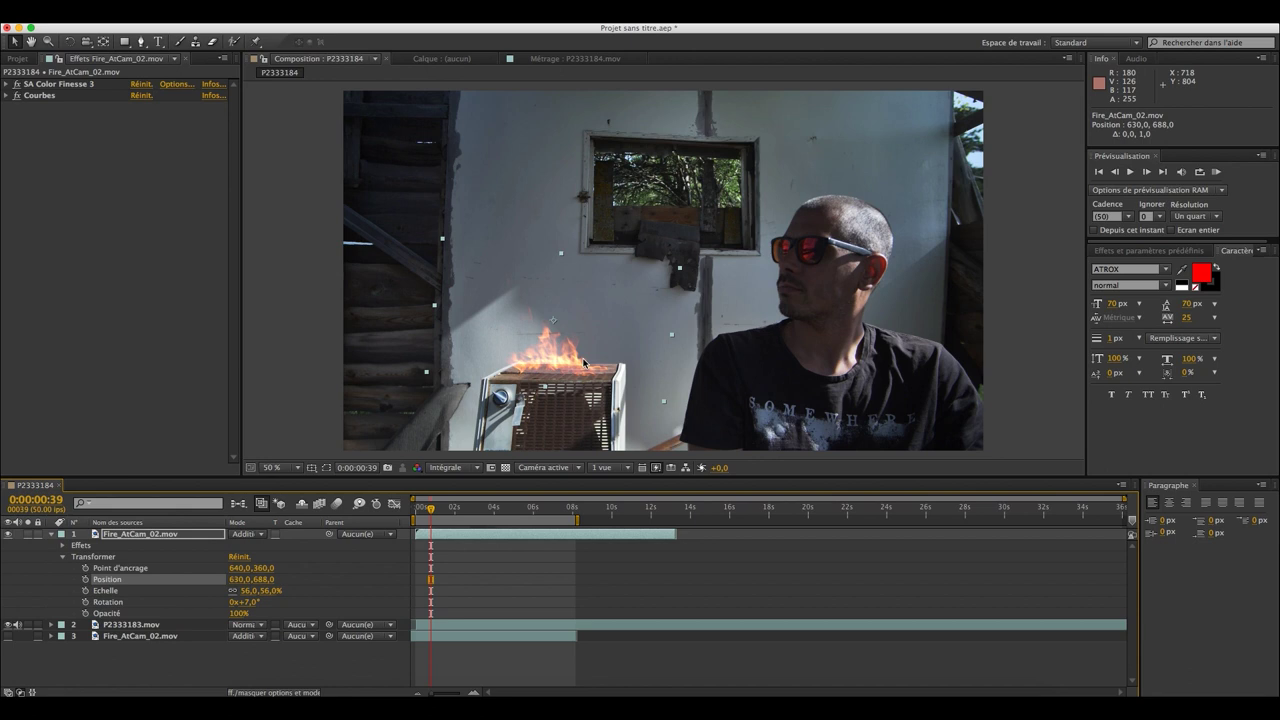
key("Right")
key("Down")
Step: Lower the fire to position 632, 692, then RAM-preview the flames burning on the heater
left_click(455, 538)
key("Down")
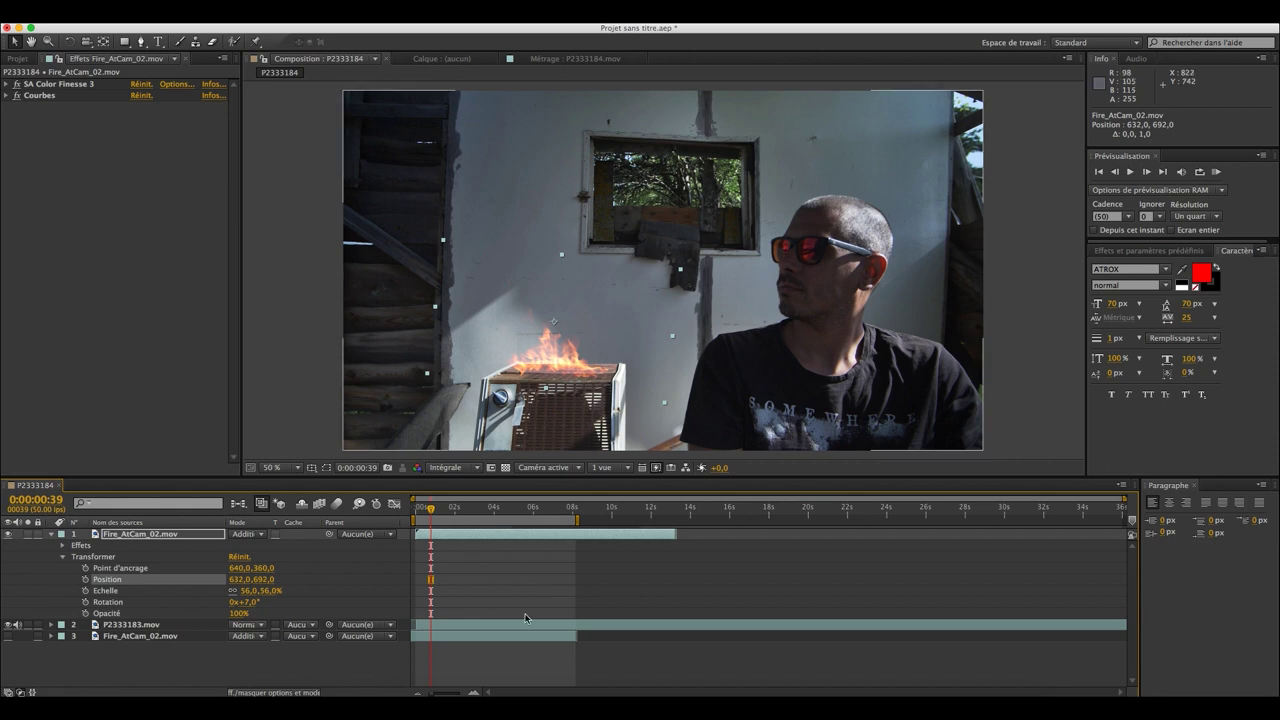
key("F2")
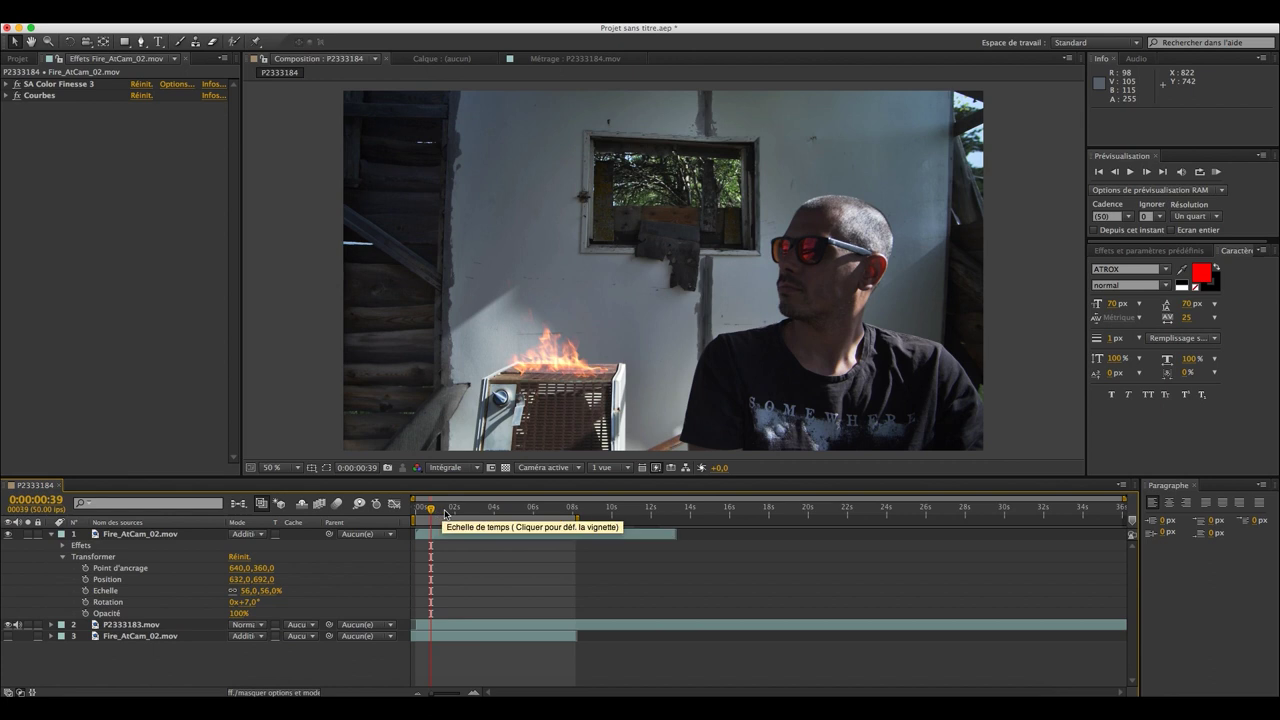
left_click(530, 540)
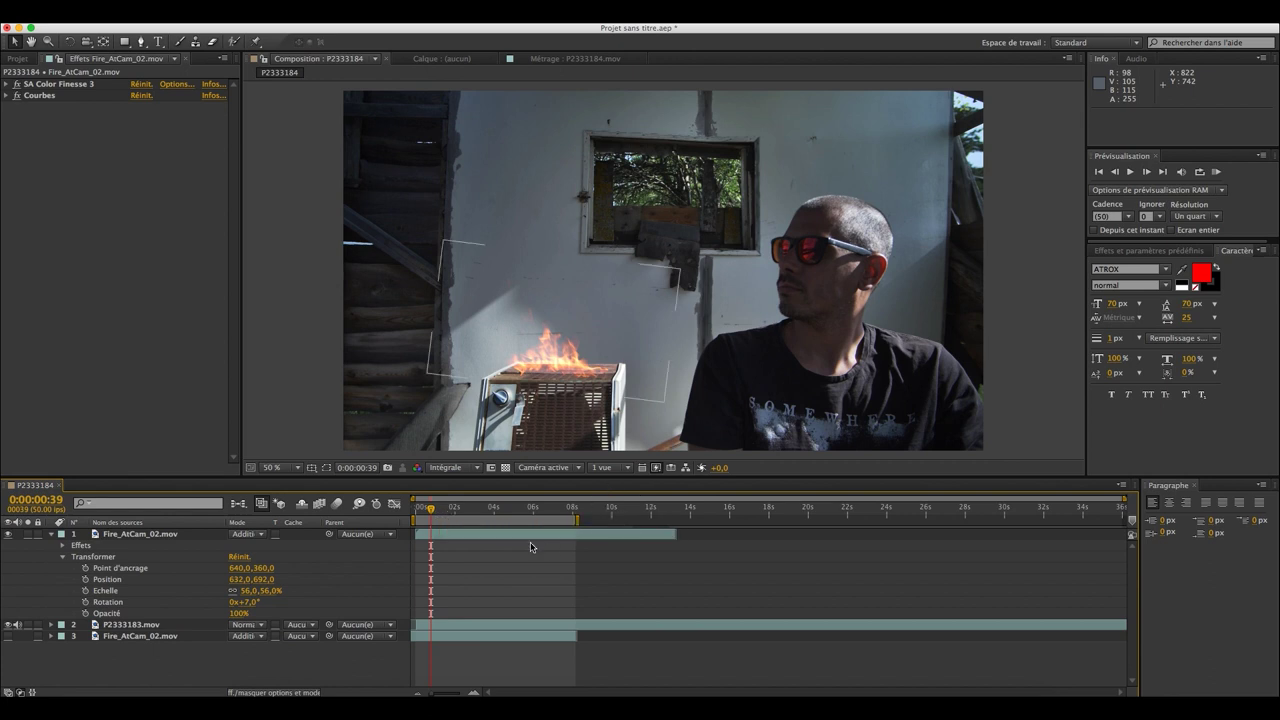
key("F2")
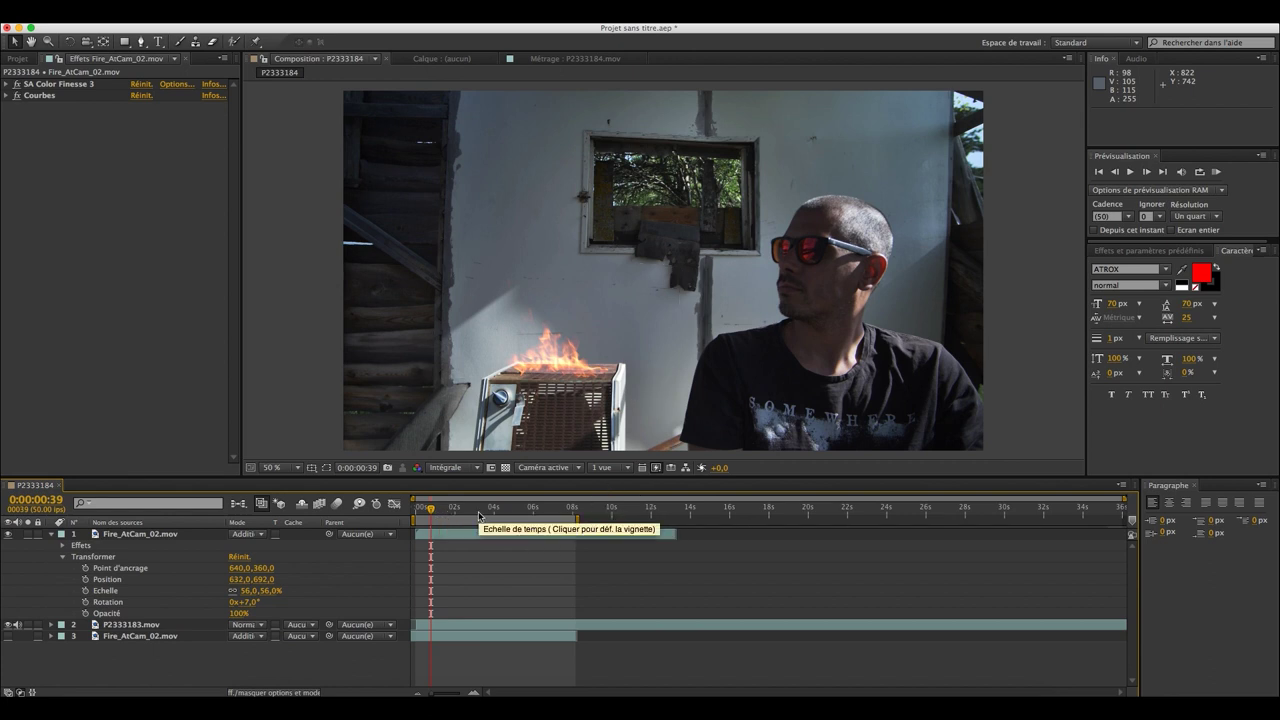
left_click(1216, 172)
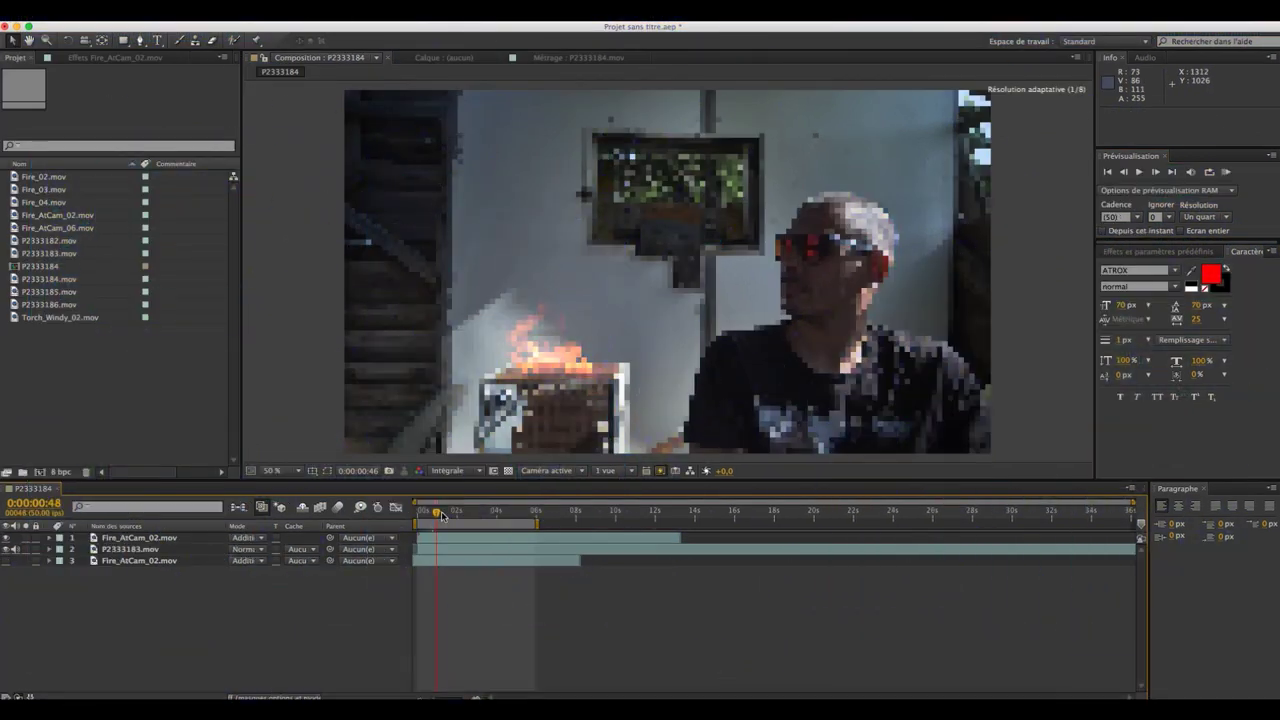
left_click_drag(441, 514, 446, 516)
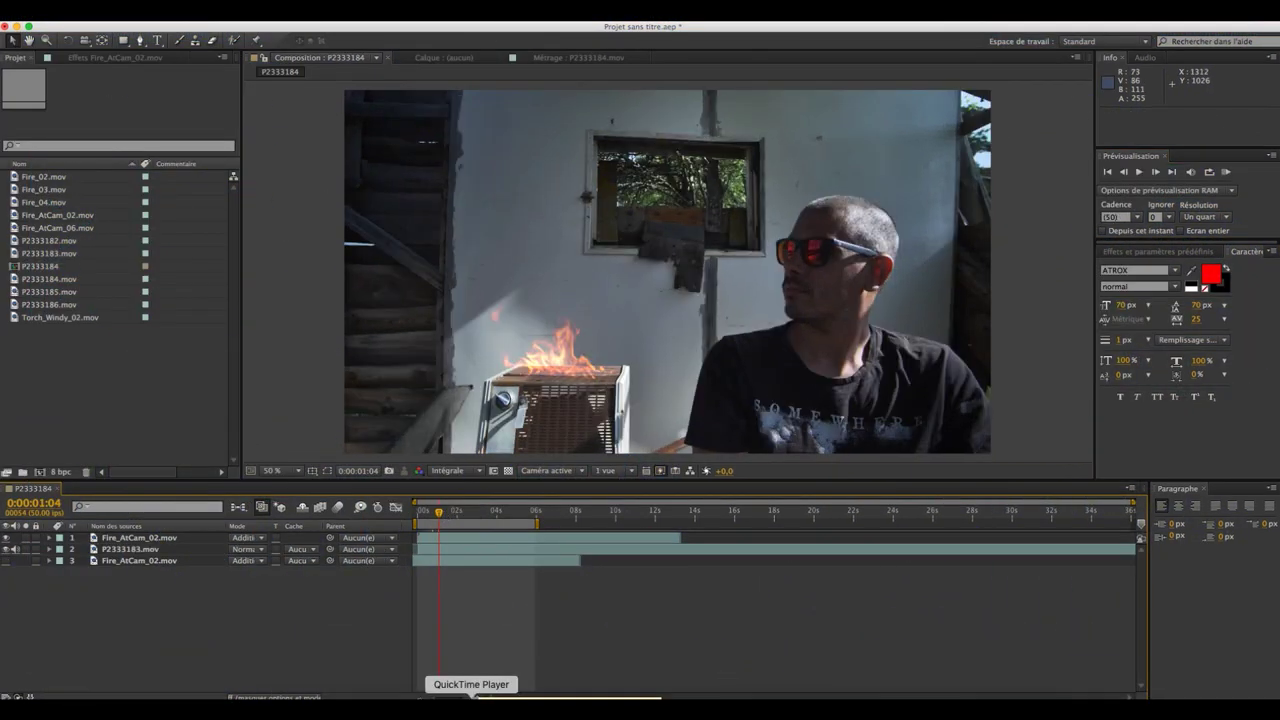
Step: Bring the QuickTime Player window showing test.mov in front of After Effects
left_click(471, 708)
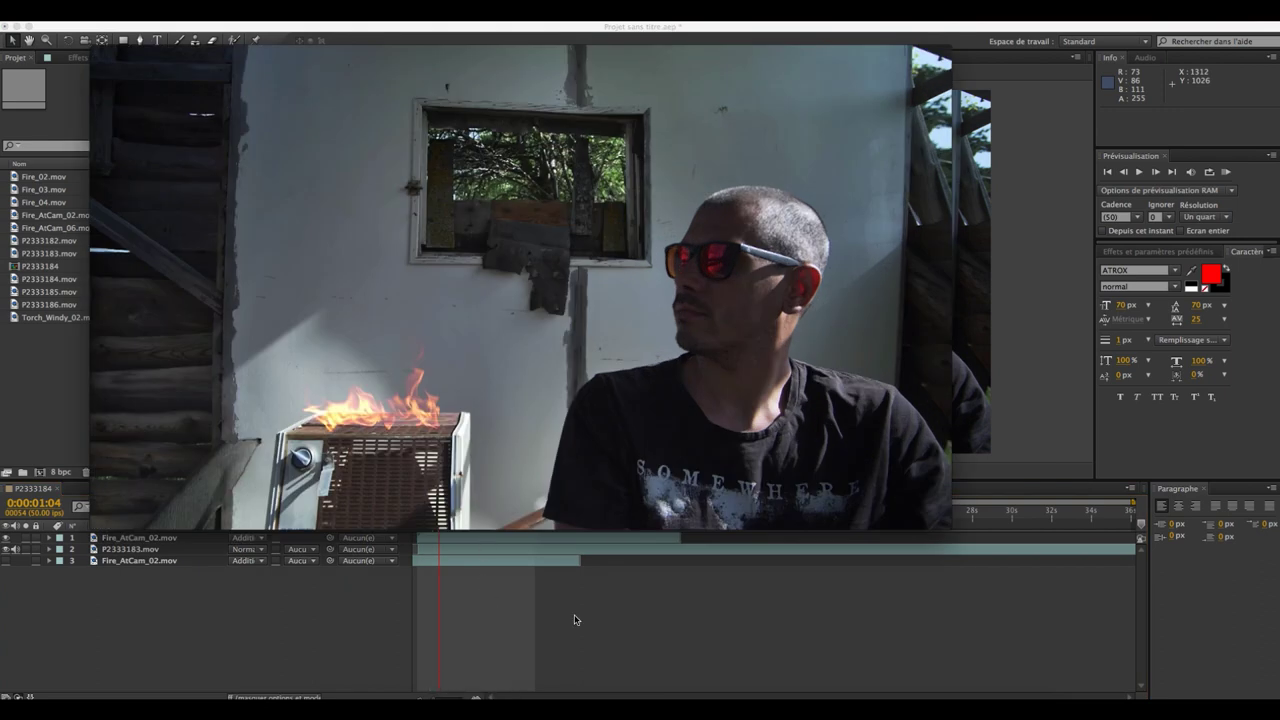
mouse_move(578, 420)
Step: Play test.mov to watch the flames burning on the heater in both room shots
left_click(504, 497)
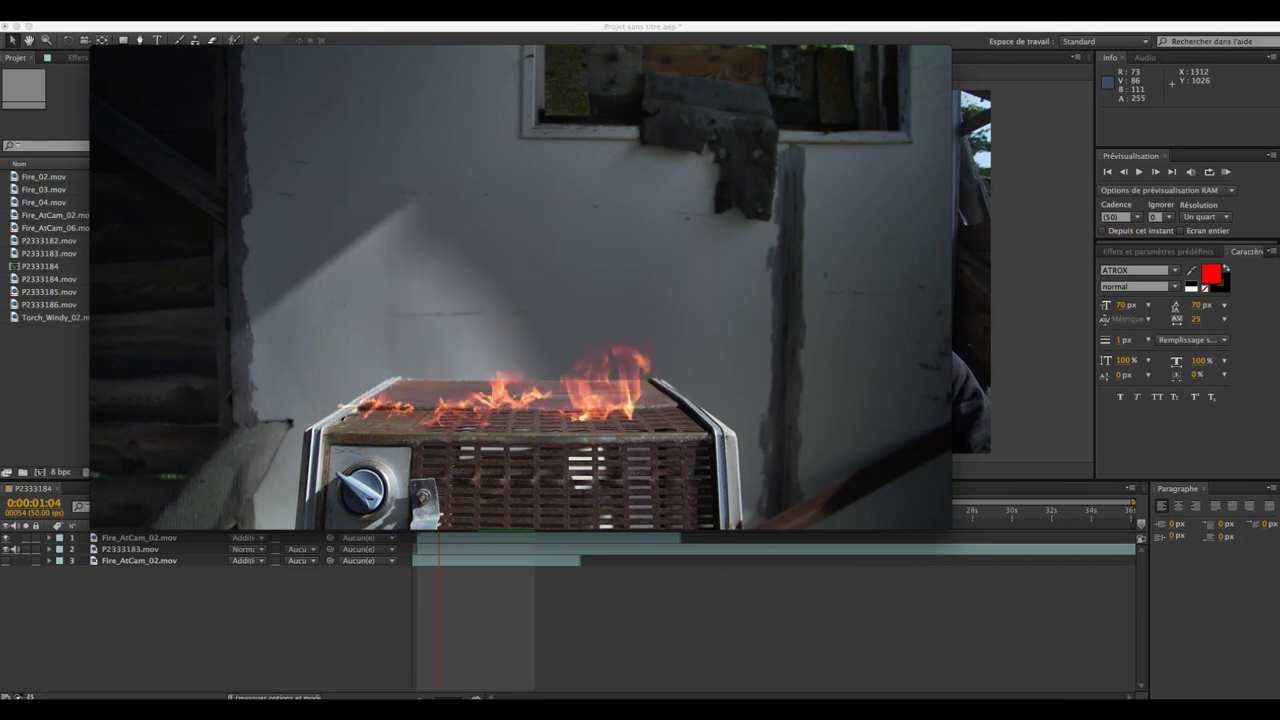
mouse_move(782, 389)
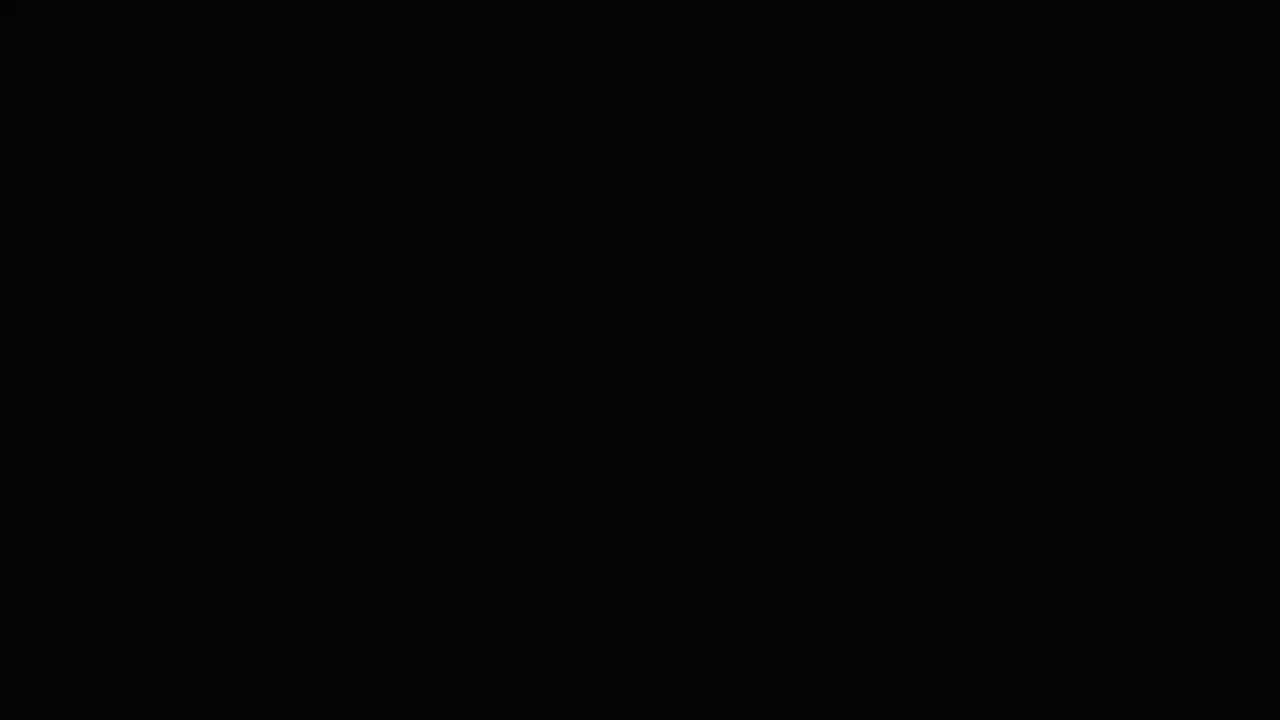